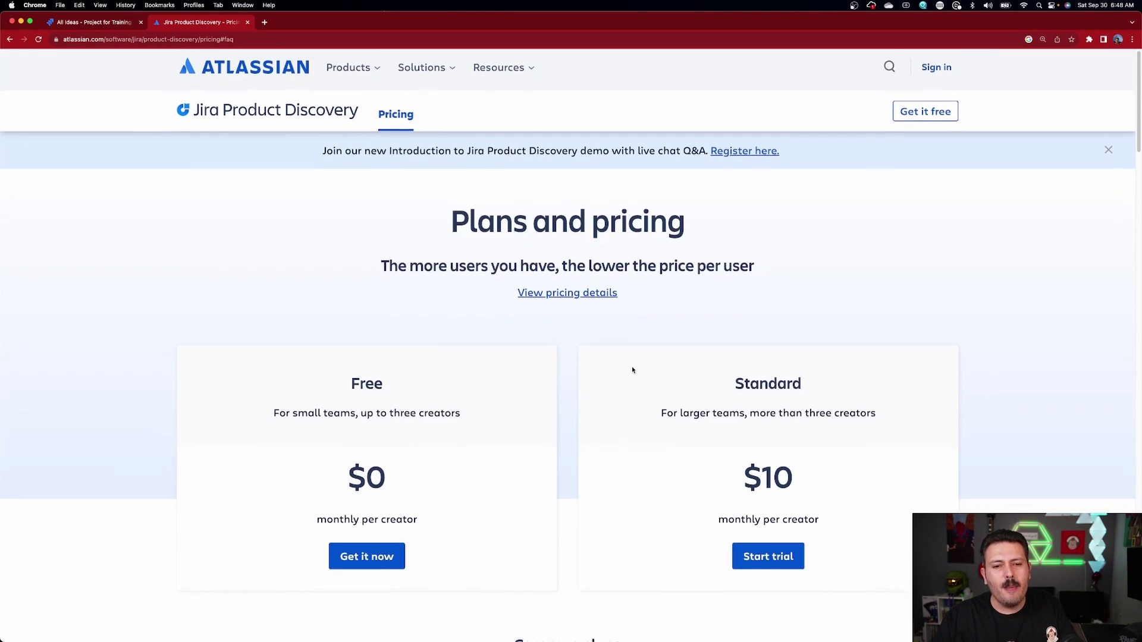
Step: Scroll down the Jira Product Discovery pricing page past the Free and Standard cards to Compare plans
{"action": "scroll", "coordinate": [632, 369], "scroll_direction": "down", "scroll_amount": 2}
{"action": "scroll", "coordinate": [632, 369], "scroll_direction": "down", "scroll_amount": 1}
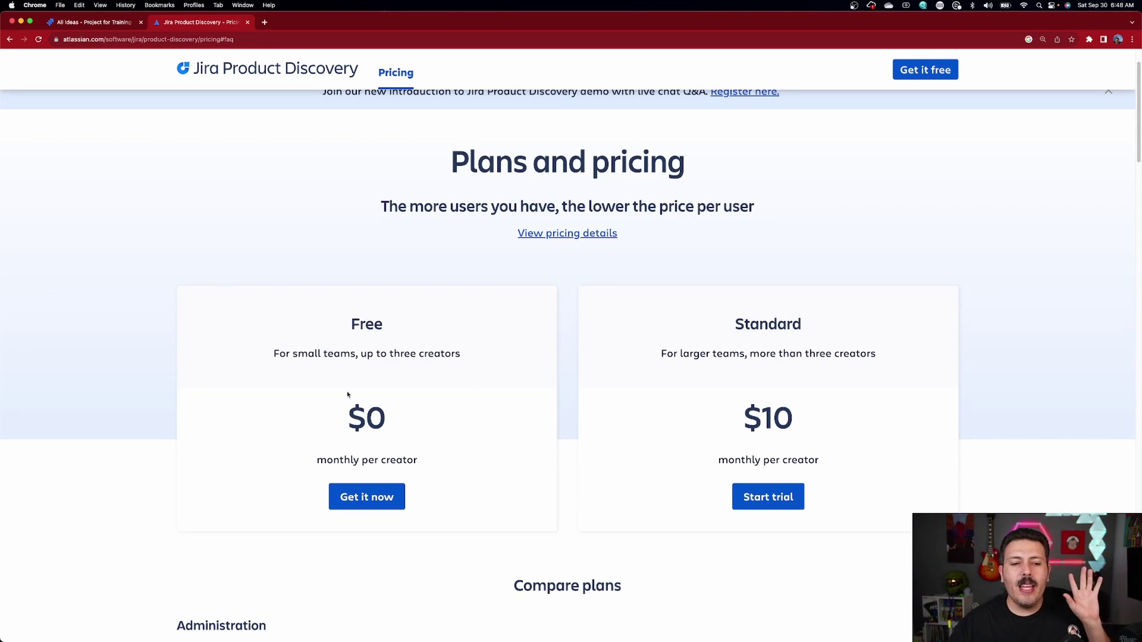
{"action": "scroll", "coordinate": [735, 389], "scroll_direction": "down", "scroll_amount": 5}
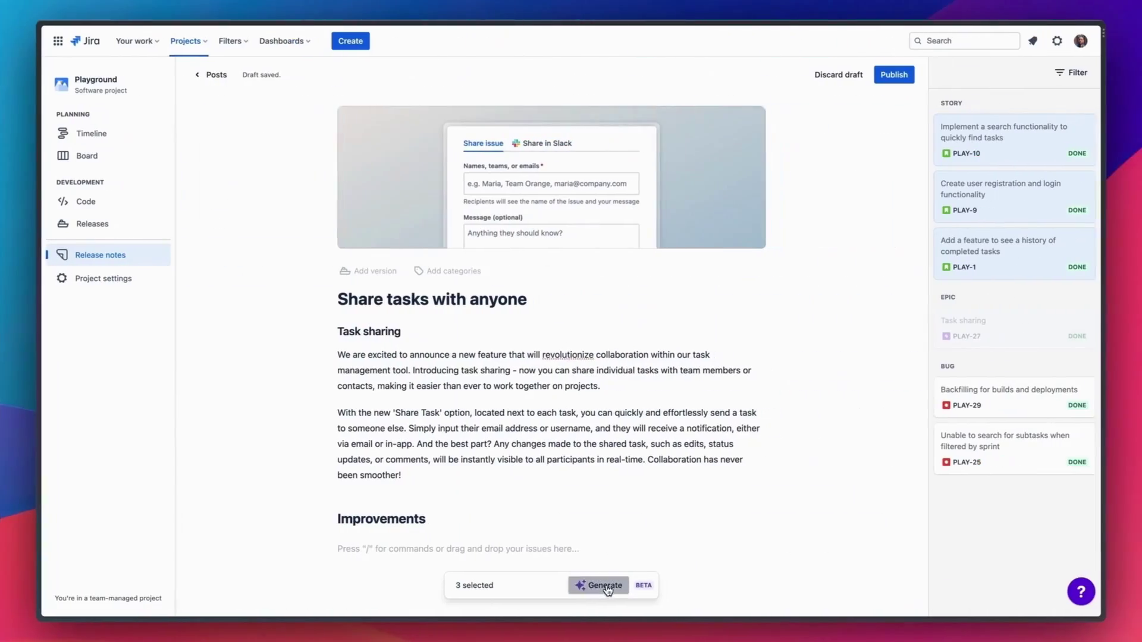
Step: Add the three selected story cards as a bullet list under Improvements
{"action": "left_click", "coordinate": [603, 589]}
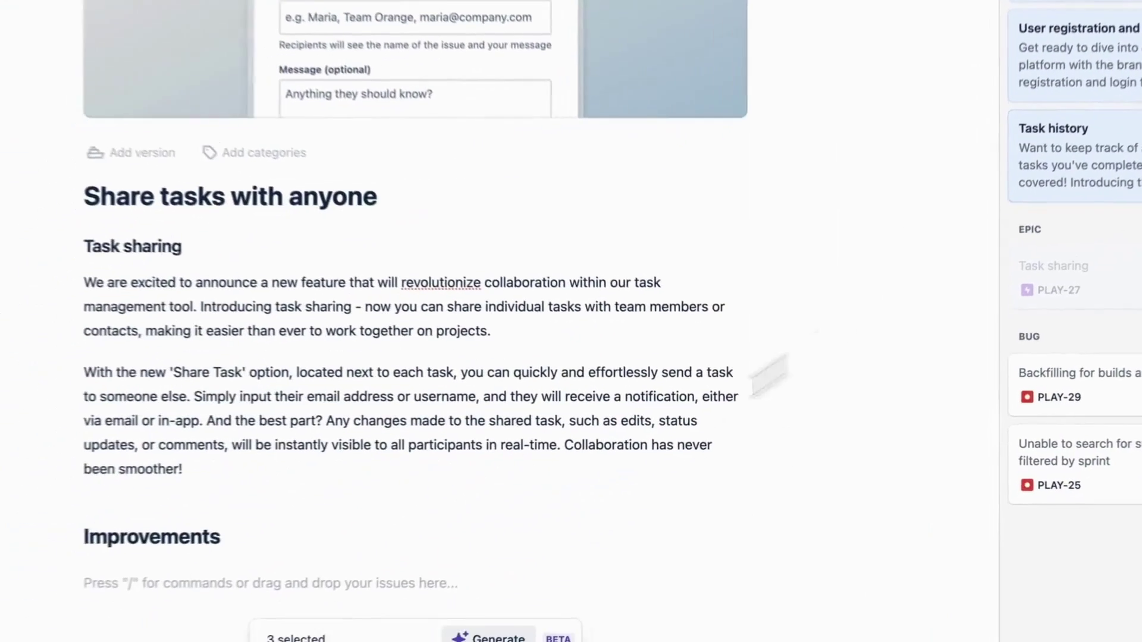
{"action": "left_click", "coordinate": [456, 584]}
{"action": "type", "text": "/"}
{"action": "key", "text": "Down"}
{"action": "key", "text": "Down"}
{"action": "key", "text": "Down"}
{"action": "key", "text": "Down"}
{"action": "key", "text": "Down"}
{"action": "key", "text": "Down"}
{"action": "key", "text": "Down"}
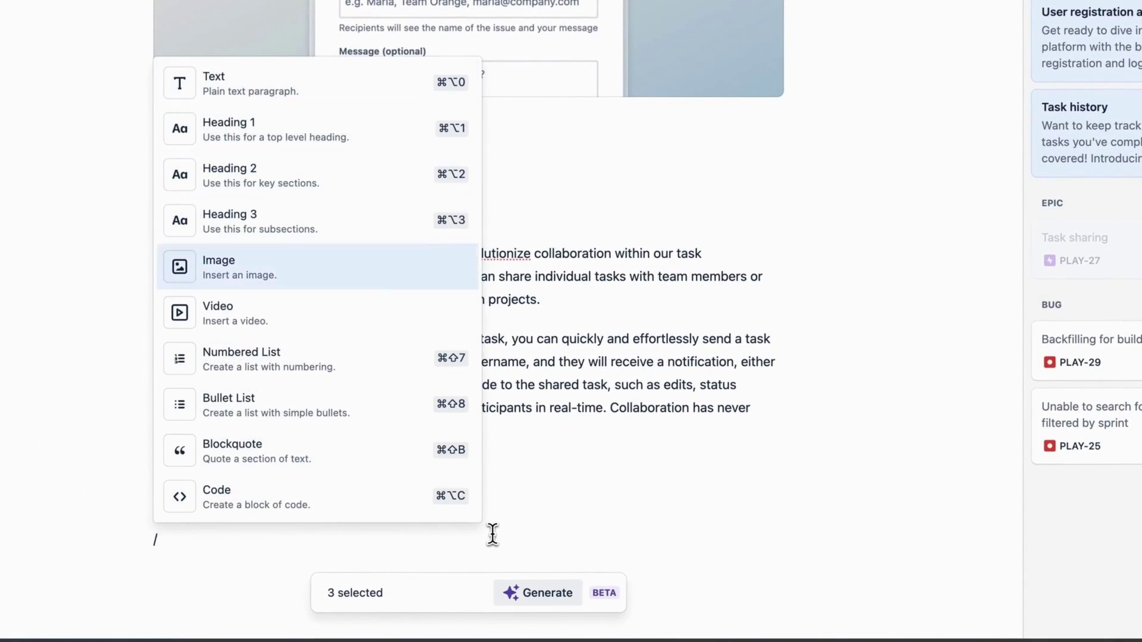
{"action": "key", "text": "Return"}
{"action": "left_click_drag", "start_coordinate": [1124, 171], "coordinate": [337, 540]}
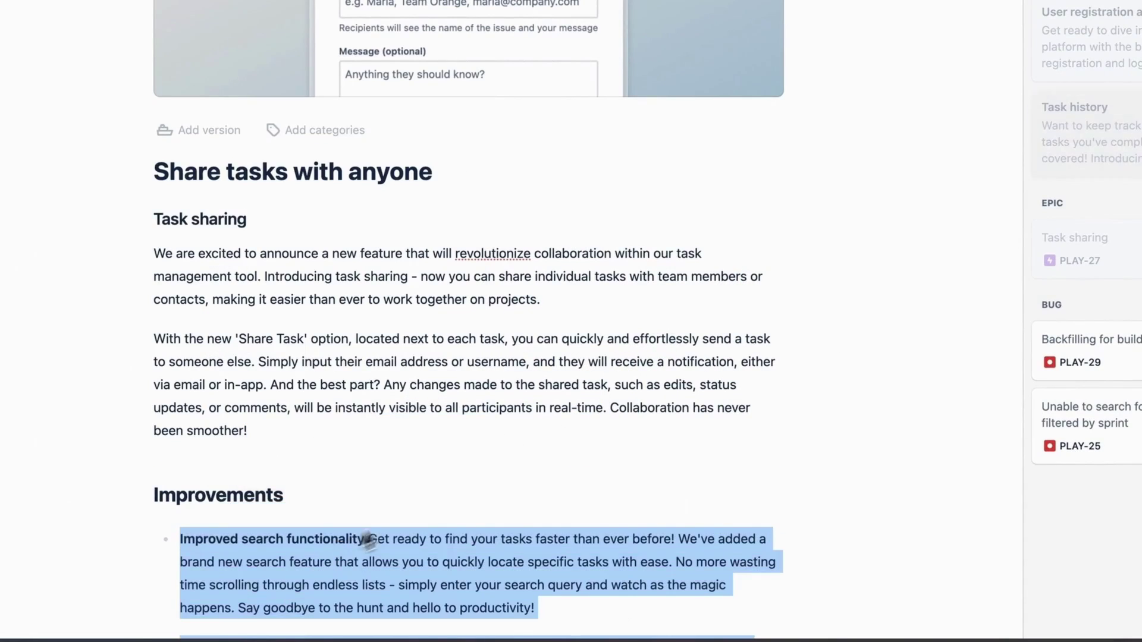
Step: Publish the release notes post immediately
{"action": "scroll", "coordinate": [555, 463], "scroll_direction": "down", "scroll_amount": 4}
{"action": "scroll", "coordinate": [561, 463], "scroll_direction": "up", "scroll_amount": 5}
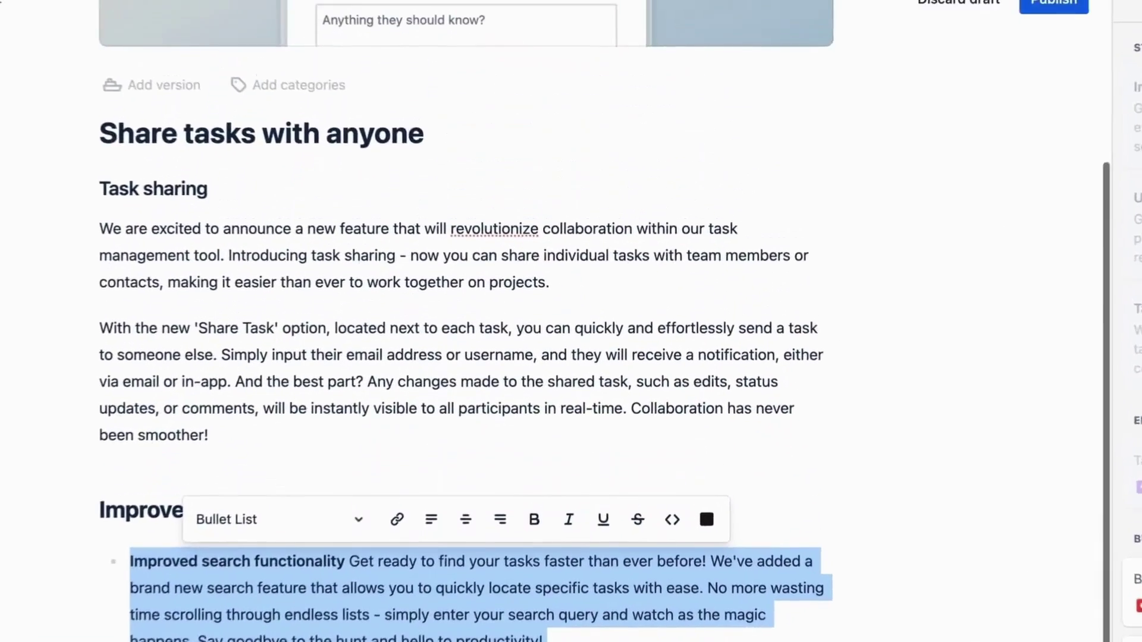
{"action": "left_click", "coordinate": [1063, 42]}
{"action": "left_click", "coordinate": [724, 381]}
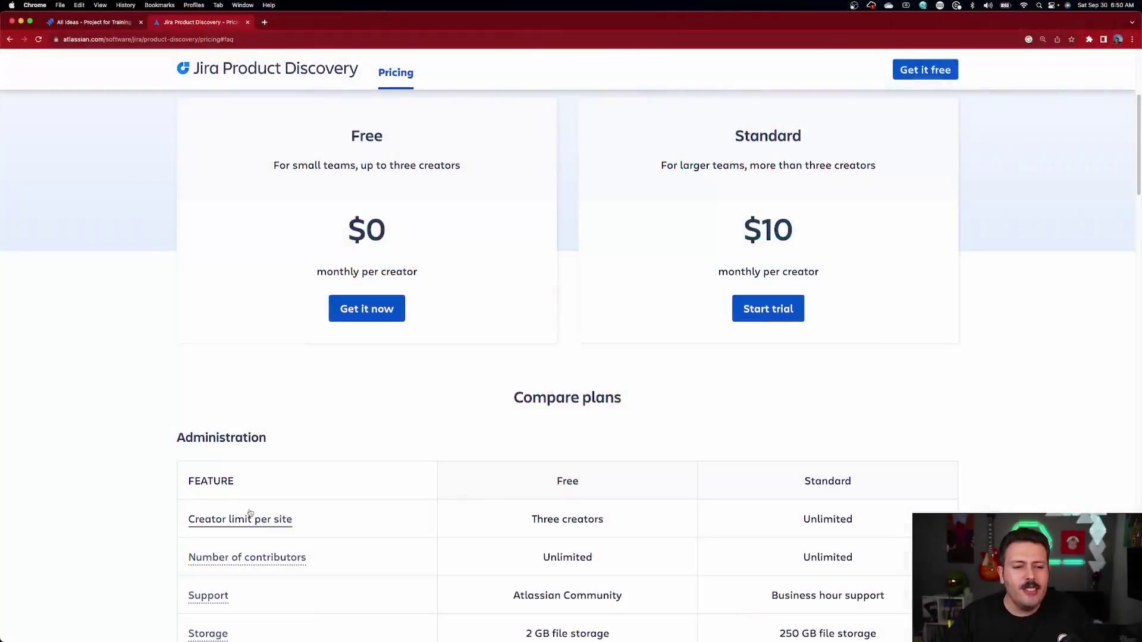
Step: Read the 'Creator limit per site' and 'Number of contributors' explanations on the pricing page
{"action": "left_click", "coordinate": [232, 520]}
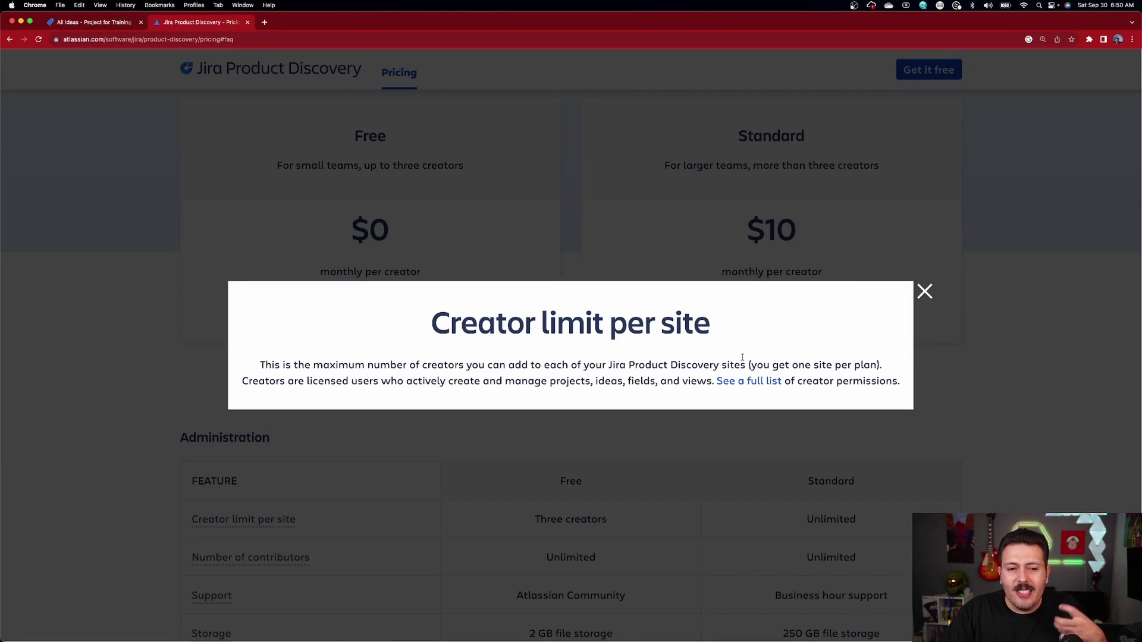
{"action": "left_click_drag", "start_coordinate": [404, 381], "coordinate": [575, 375]}
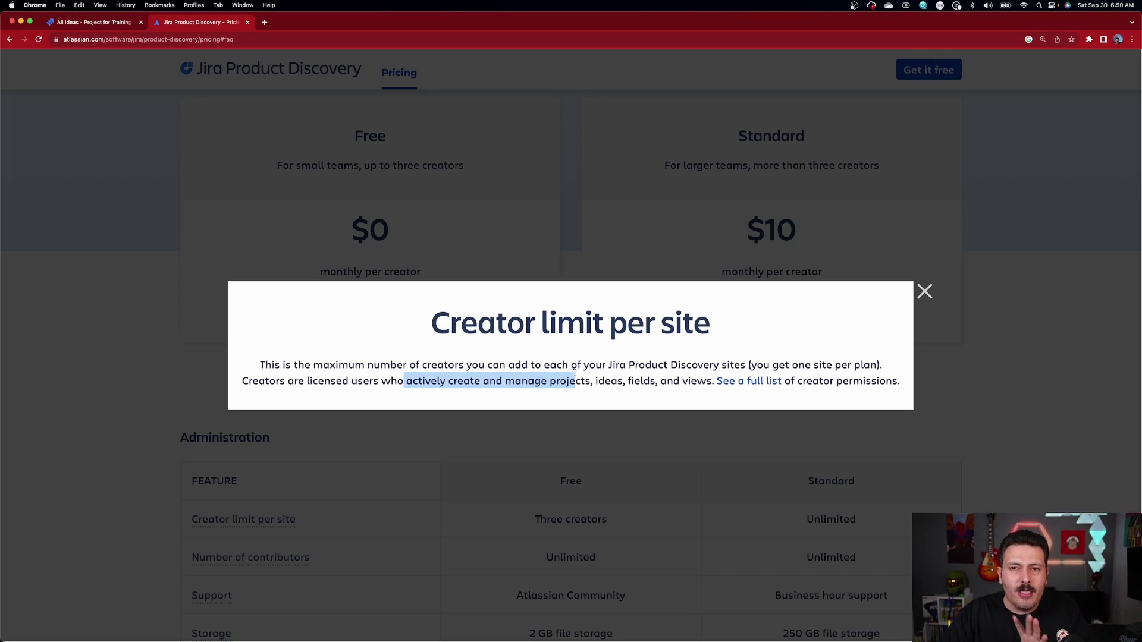
{"action": "left_click_drag", "start_coordinate": [574, 375], "coordinate": [579, 380]}
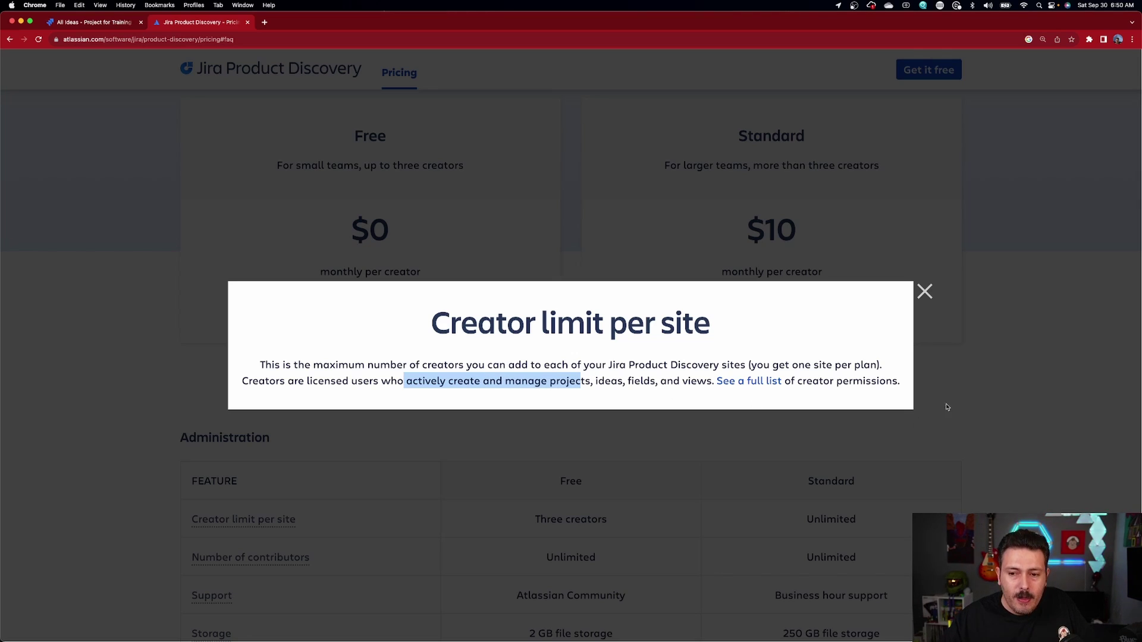
{"action": "left_click", "coordinate": [924, 292]}
{"action": "scroll", "coordinate": [292, 506], "scroll_direction": "down", "scroll_amount": 2}
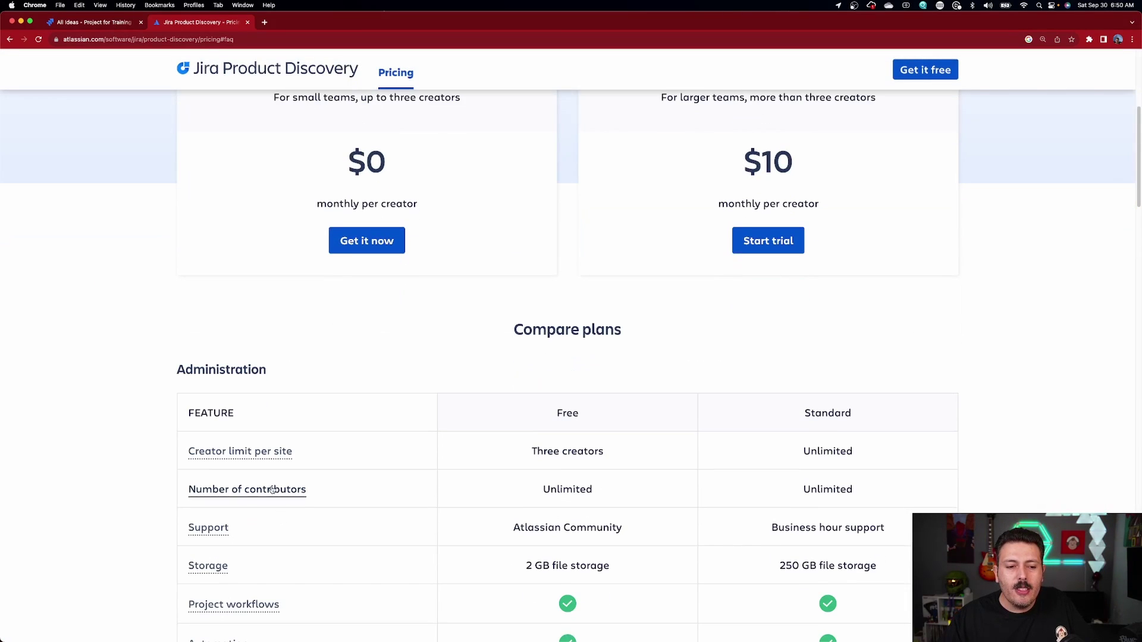
{"action": "left_click", "coordinate": [272, 489]}
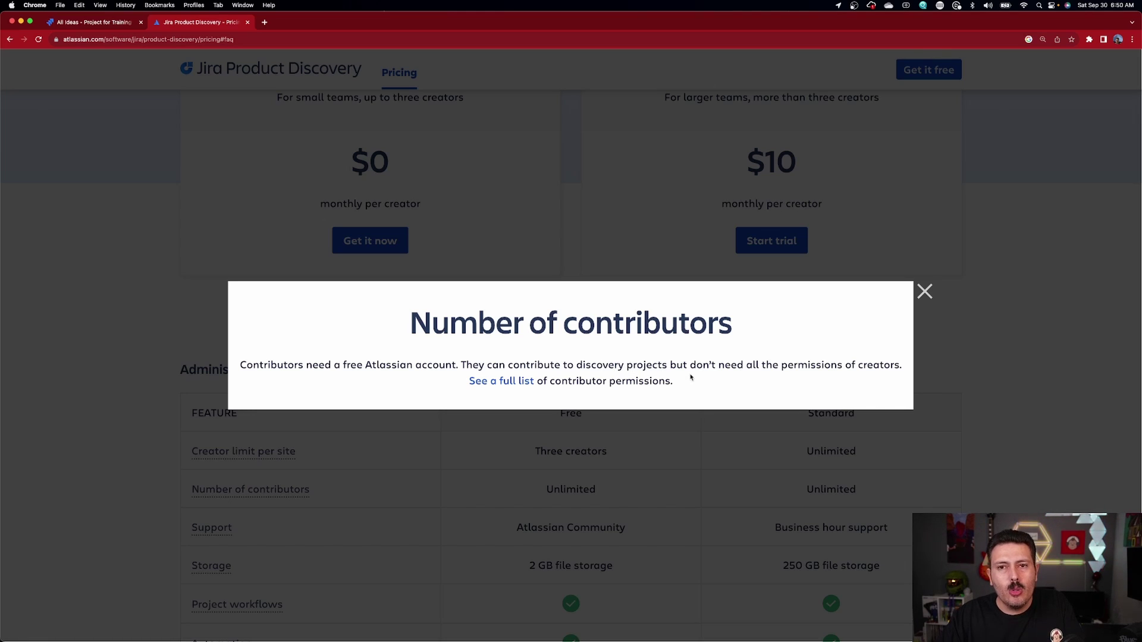
{"action": "left_click", "coordinate": [923, 291]}
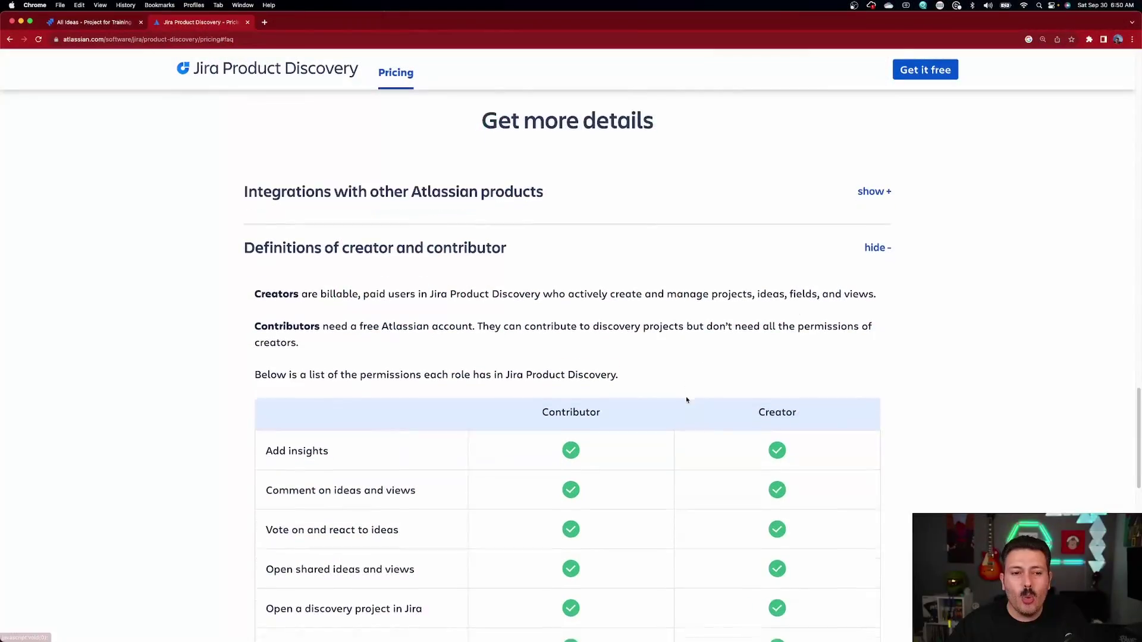
Step: Highlight each Contributor versus Creator permission row, from Add insights down to Create ideas
{"action": "scroll", "coordinate": [683, 401], "scroll_direction": "down", "scroll_amount": 2}
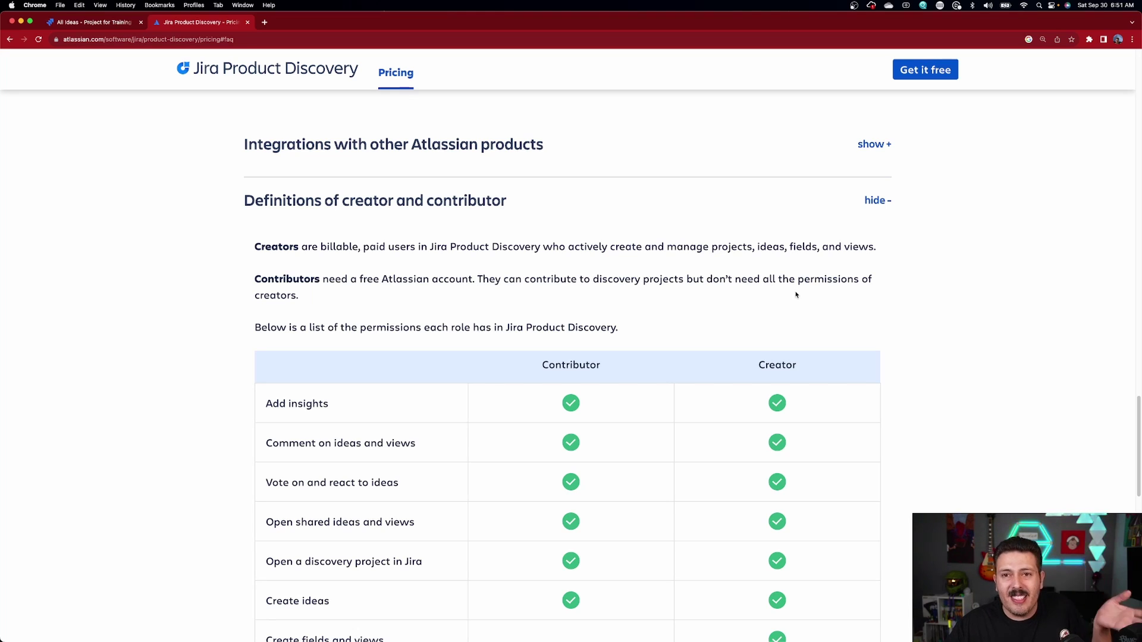
{"action": "scroll", "coordinate": [795, 294], "scroll_direction": "down", "scroll_amount": 3}
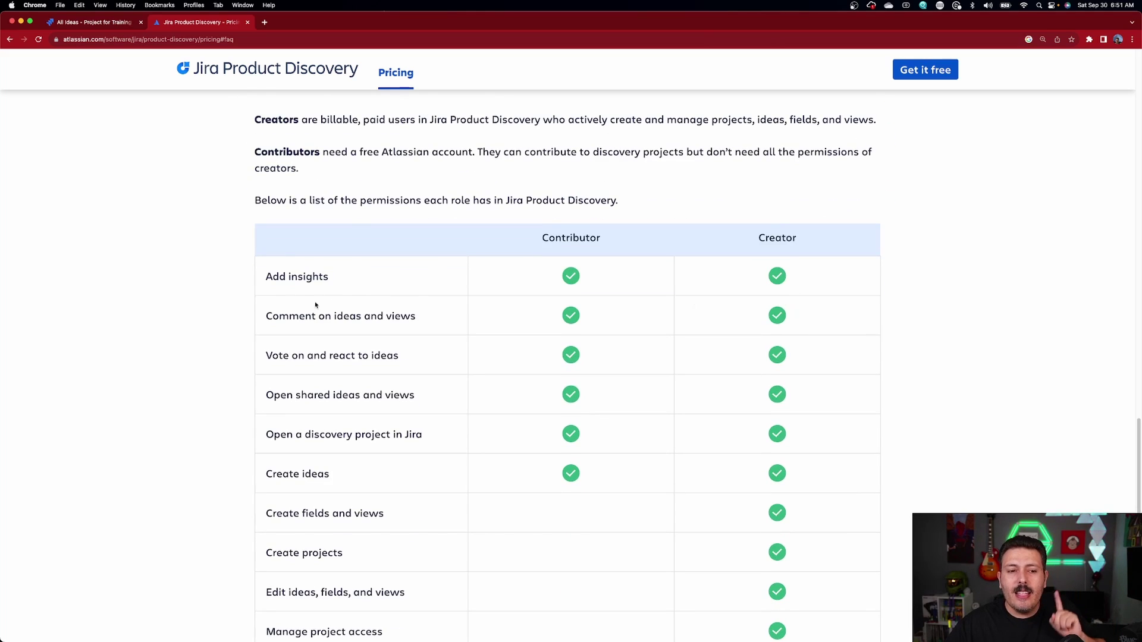
{"action": "left_click_drag", "start_coordinate": [264, 282], "coordinate": [331, 281]}
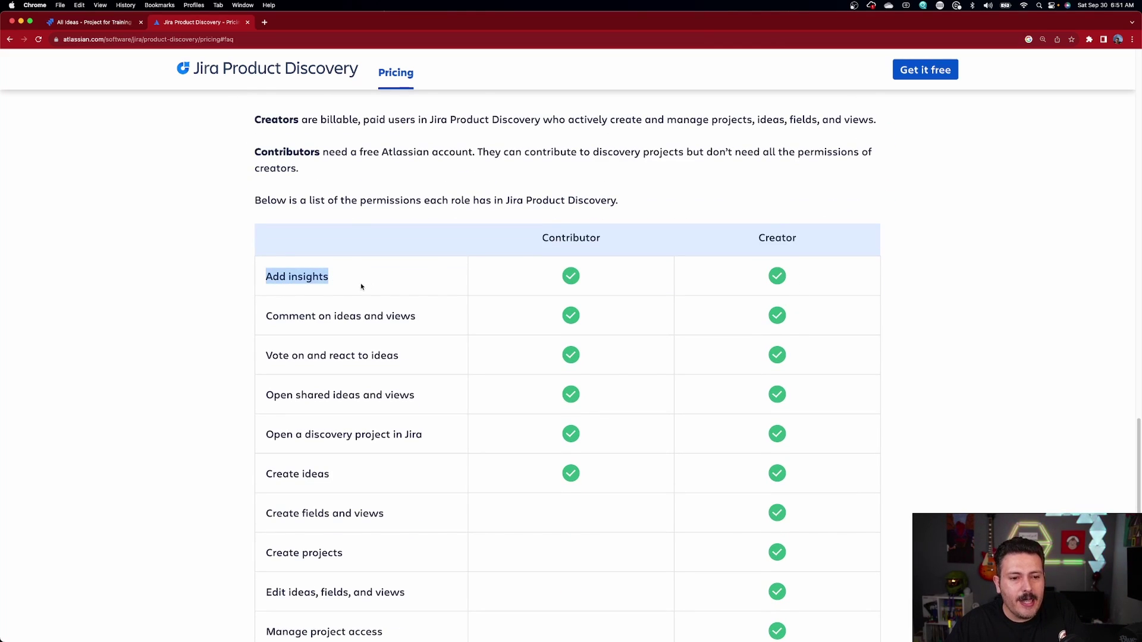
{"action": "left_click_drag", "start_coordinate": [275, 320], "coordinate": [496, 324]}
{"action": "left_click_drag", "start_coordinate": [272, 355], "coordinate": [456, 357]}
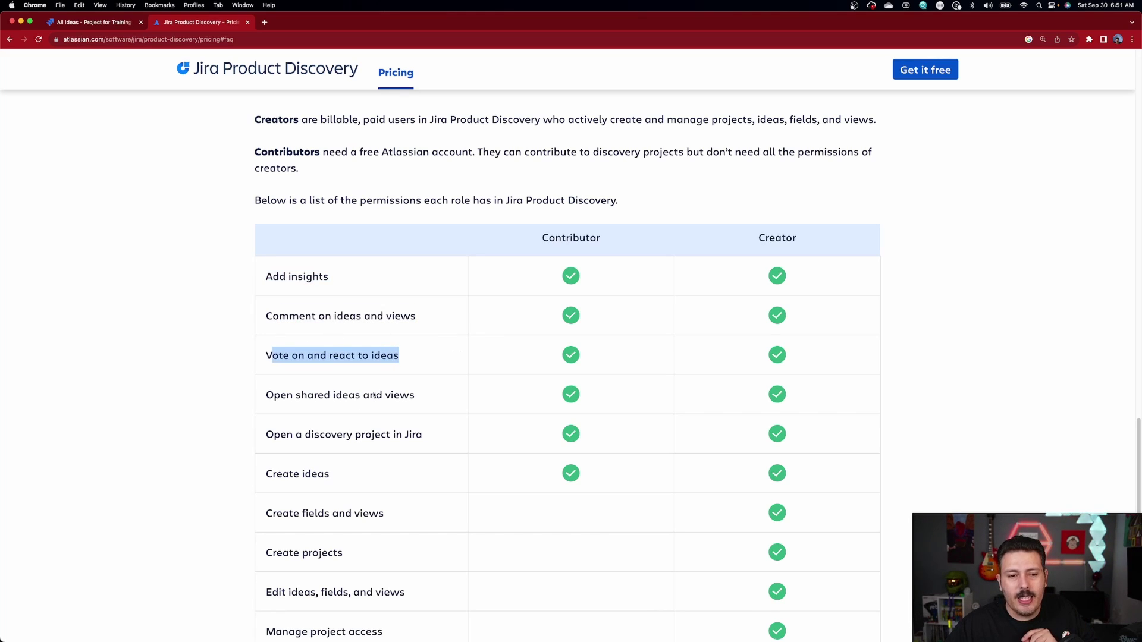
{"action": "left_click_drag", "start_coordinate": [274, 395], "coordinate": [403, 387]}
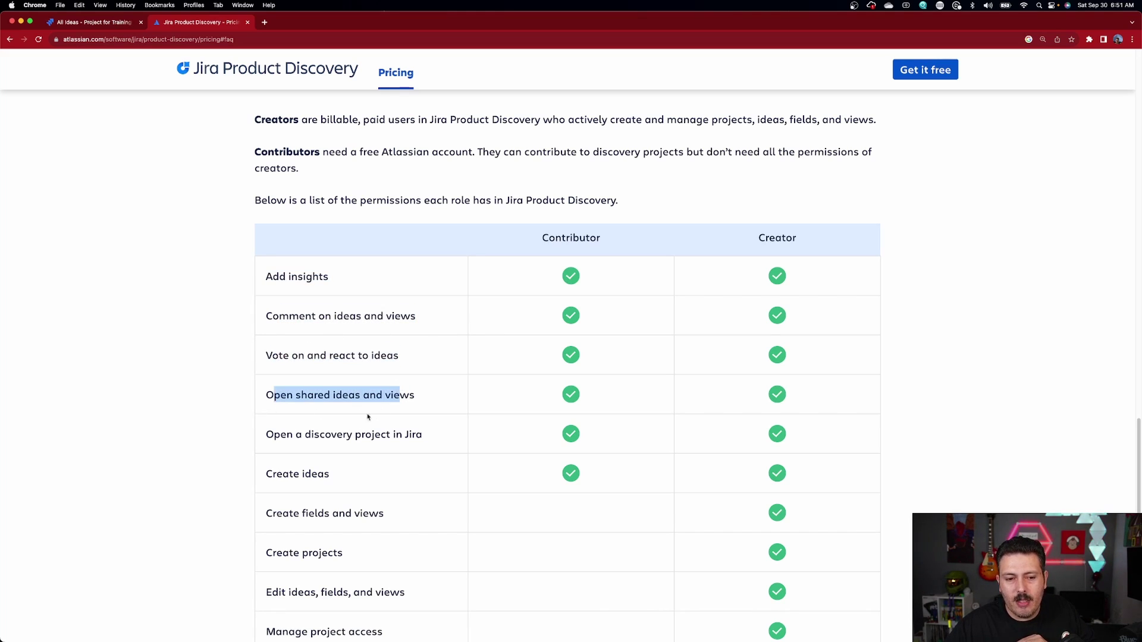
{"action": "left_click_drag", "start_coordinate": [267, 435], "coordinate": [409, 435]}
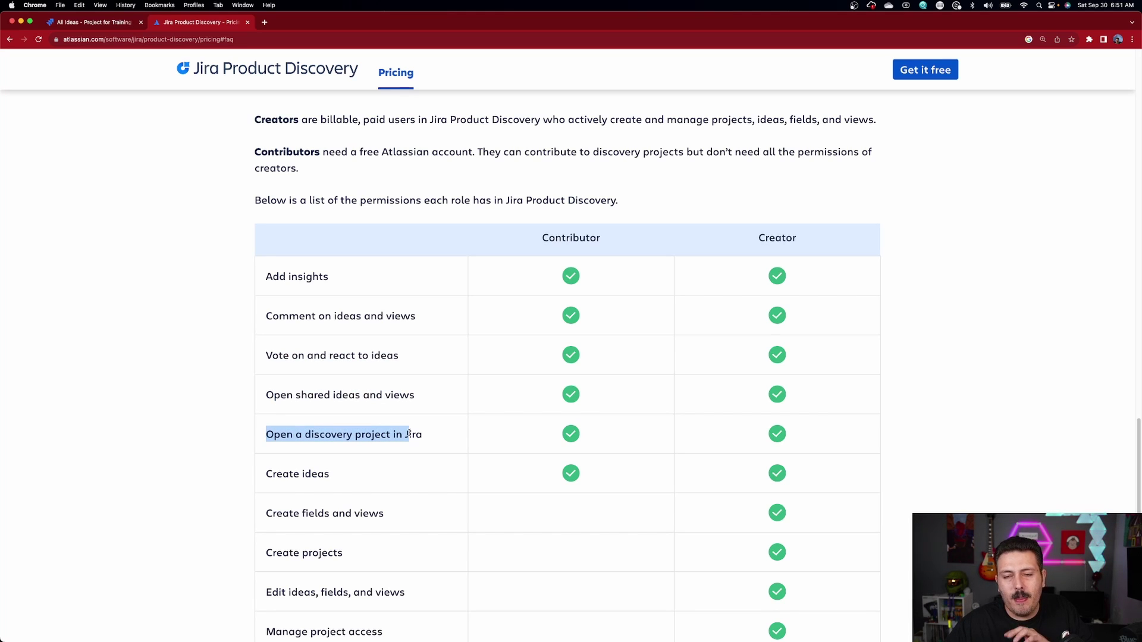
{"action": "scroll", "coordinate": [357, 458], "scroll_direction": "down", "scroll_amount": 1}
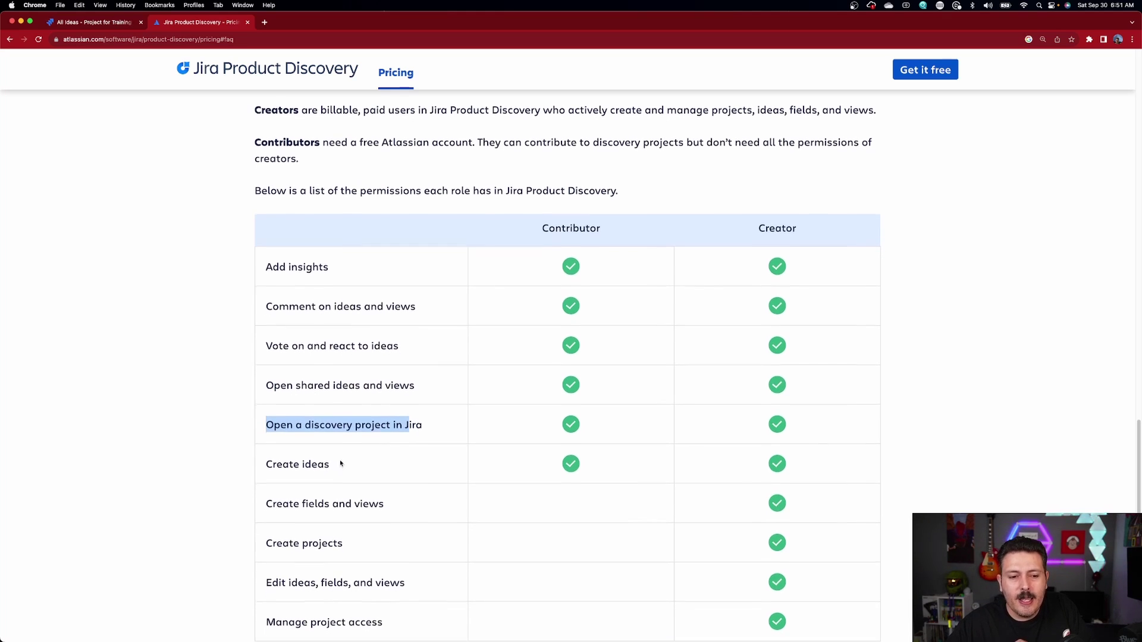
{"action": "left_click_drag", "start_coordinate": [268, 465], "coordinate": [324, 465]}
{"action": "scroll", "coordinate": [324, 463], "scroll_direction": "down", "scroll_amount": 1}
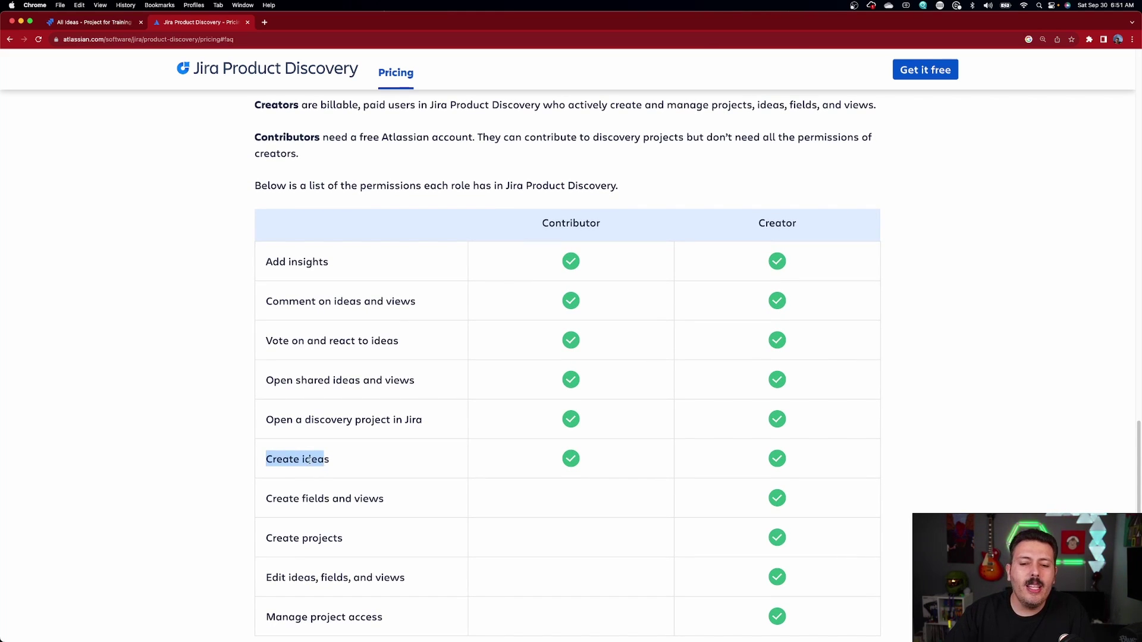
{"action": "scroll", "coordinate": [309, 459], "scroll_direction": "down", "scroll_amount": 5}
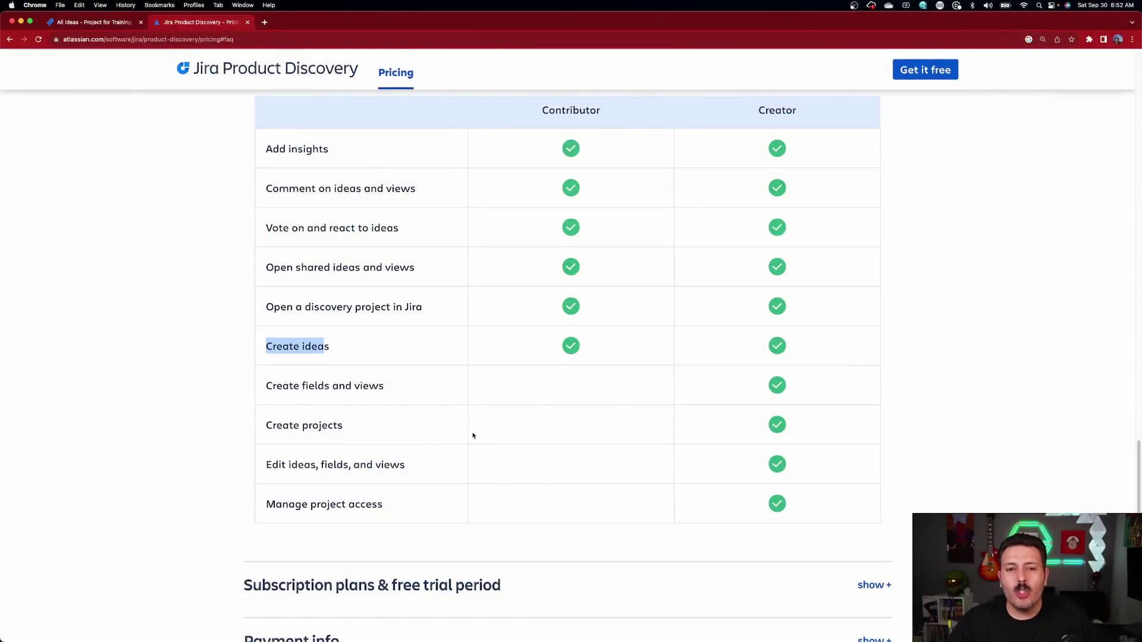
Step: Switch back to the project's All ideas tab in Chrome
{"action": "scroll", "coordinate": [472, 436], "scroll_direction": "up", "scroll_amount": 2}
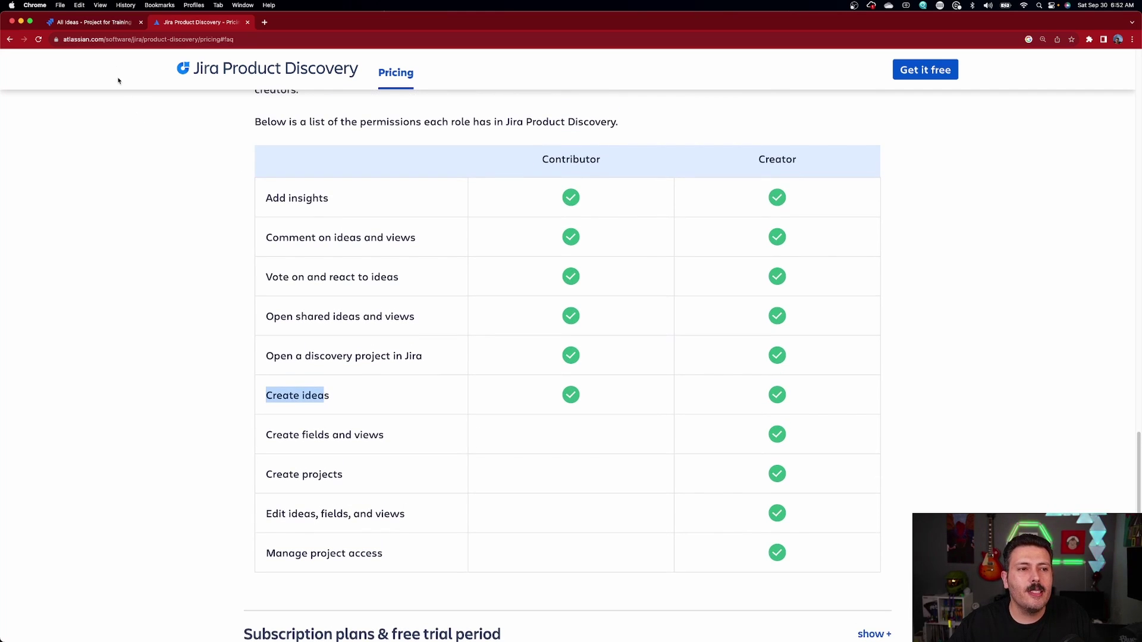
{"action": "left_click", "coordinate": [90, 22]}
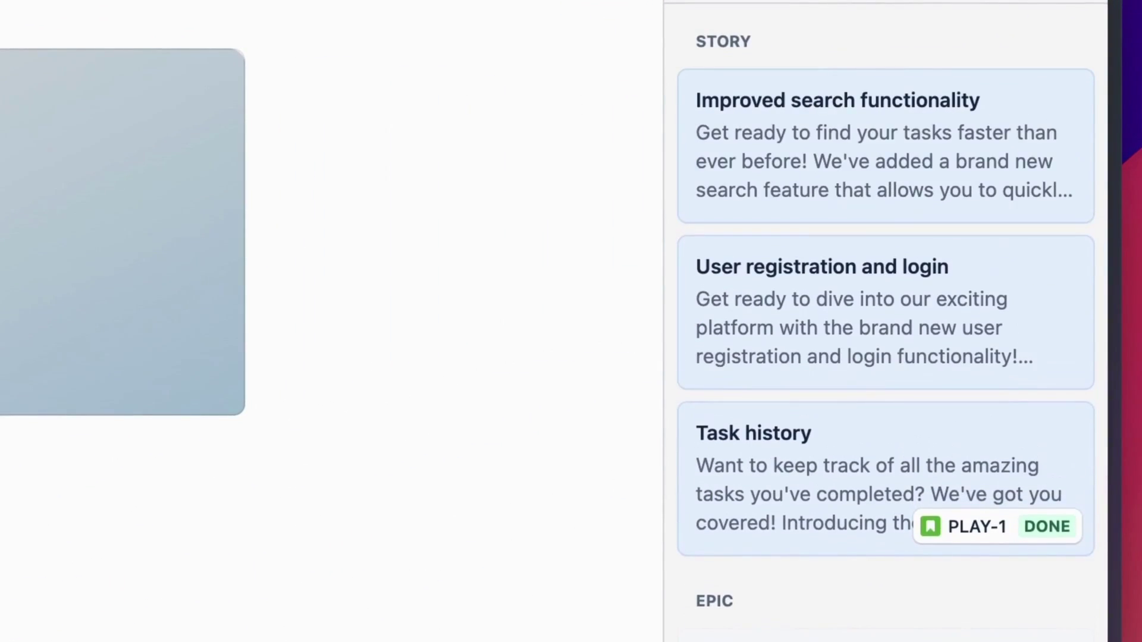
Step: Insert the three story cards as a bullet under Improvements and publish the release note now
{"action": "type", "text": "/"}
{"action": "key", "text": "Down"}
{"action": "key", "text": "Down"}
{"action": "key", "text": "Down"}
{"action": "key", "text": "Down"}
{"action": "key", "text": "Down"}
{"action": "key", "text": "Down"}
{"action": "key", "text": "Down"}
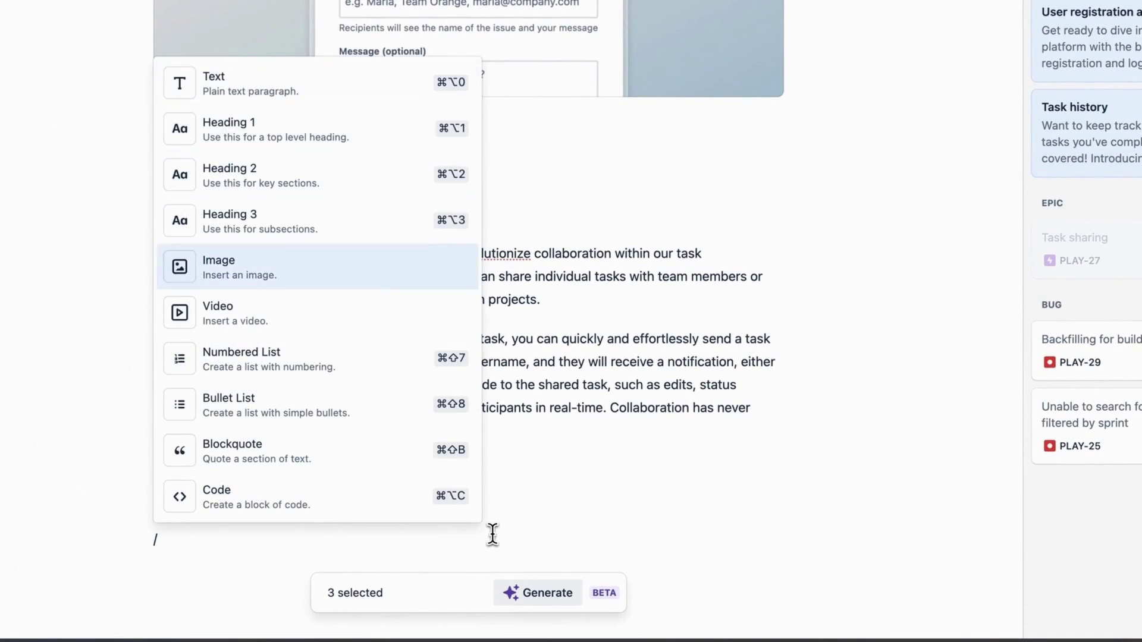
{"action": "key", "text": "Return"}
{"action": "left_click_drag", "start_coordinate": [1003, 248], "coordinate": [345, 547]}
{"action": "scroll", "coordinate": [557, 462], "scroll_direction": "down", "scroll_amount": 4}
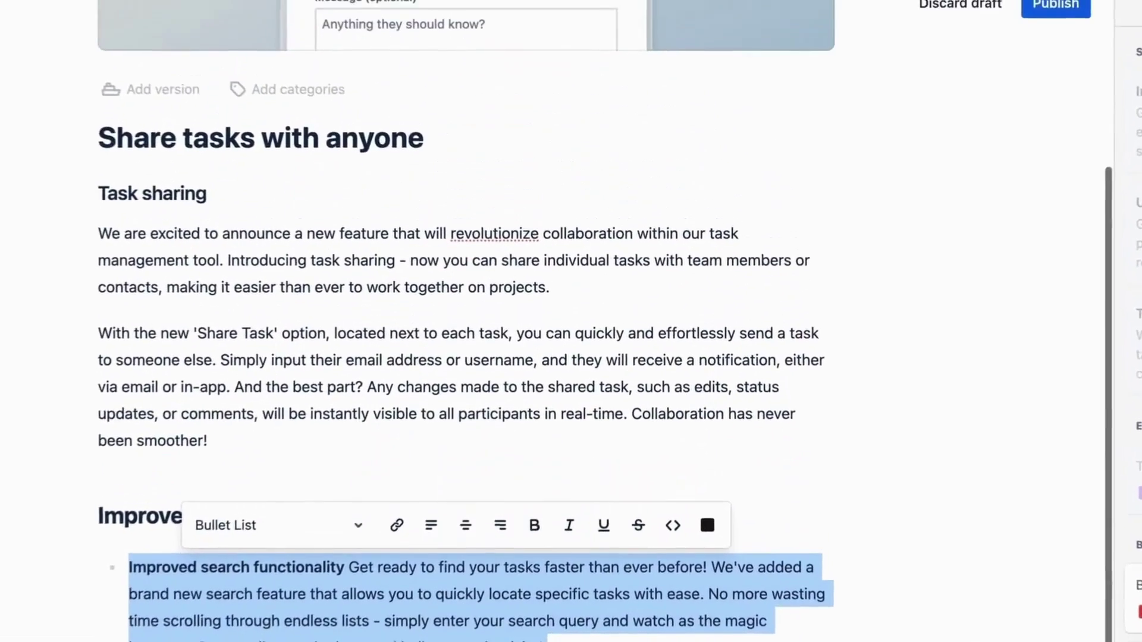
{"action": "left_click", "coordinate": [1063, 36]}
{"action": "left_click", "coordinate": [726, 380]}
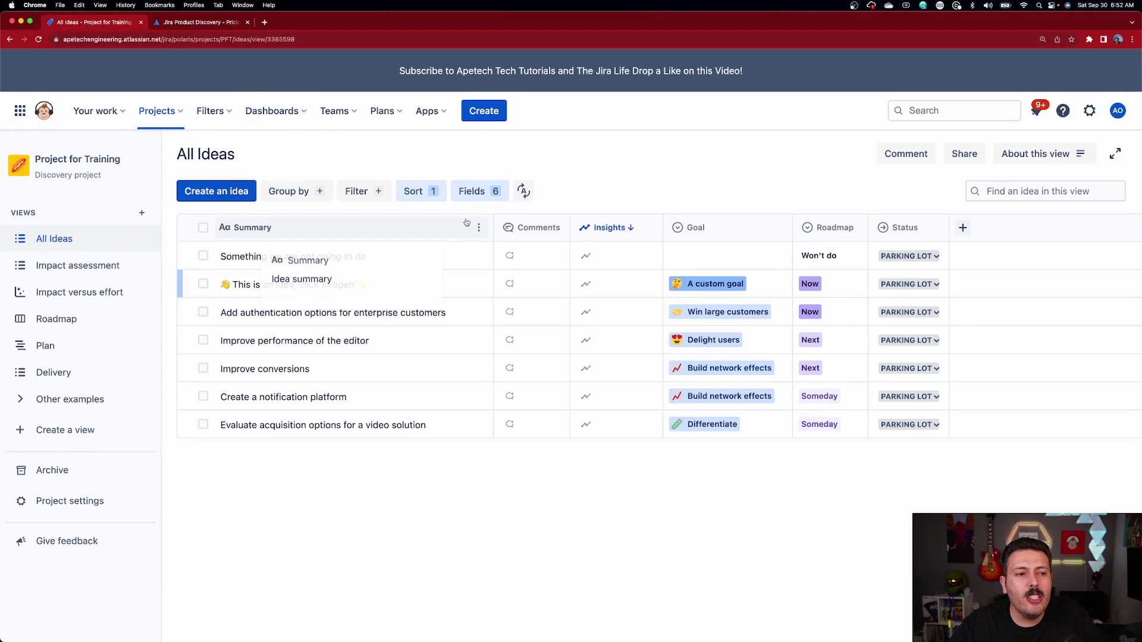
Step: Go to the Create ideas page under Features in the project settings
{"action": "left_click_drag", "start_coordinate": [102, 176], "coordinate": [45, 180]}
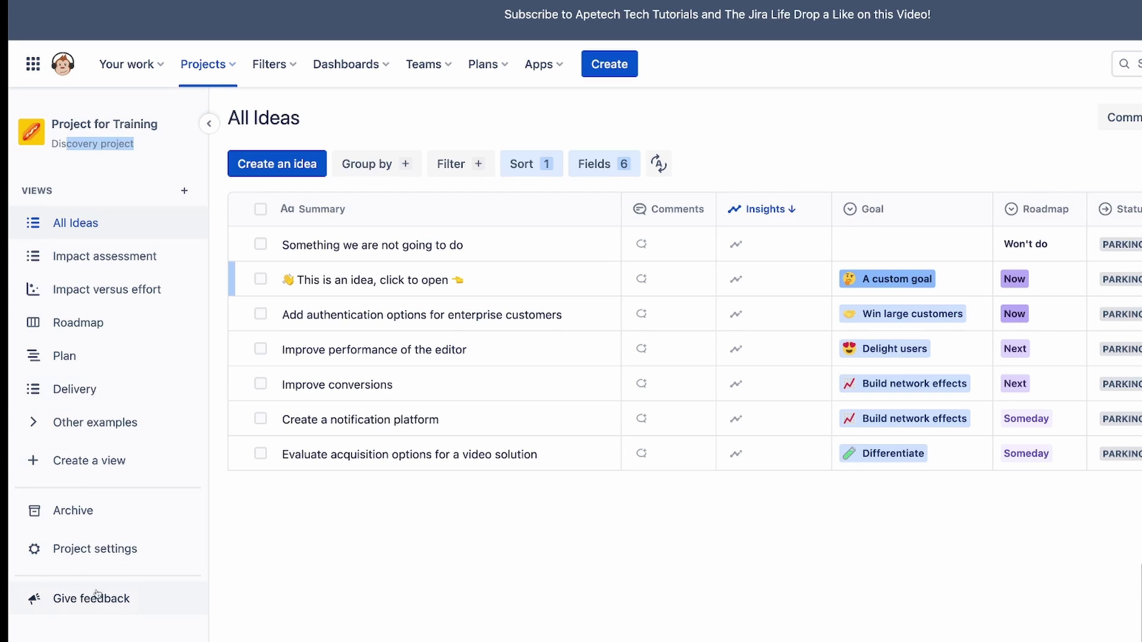
{"action": "left_click", "coordinate": [92, 551]}
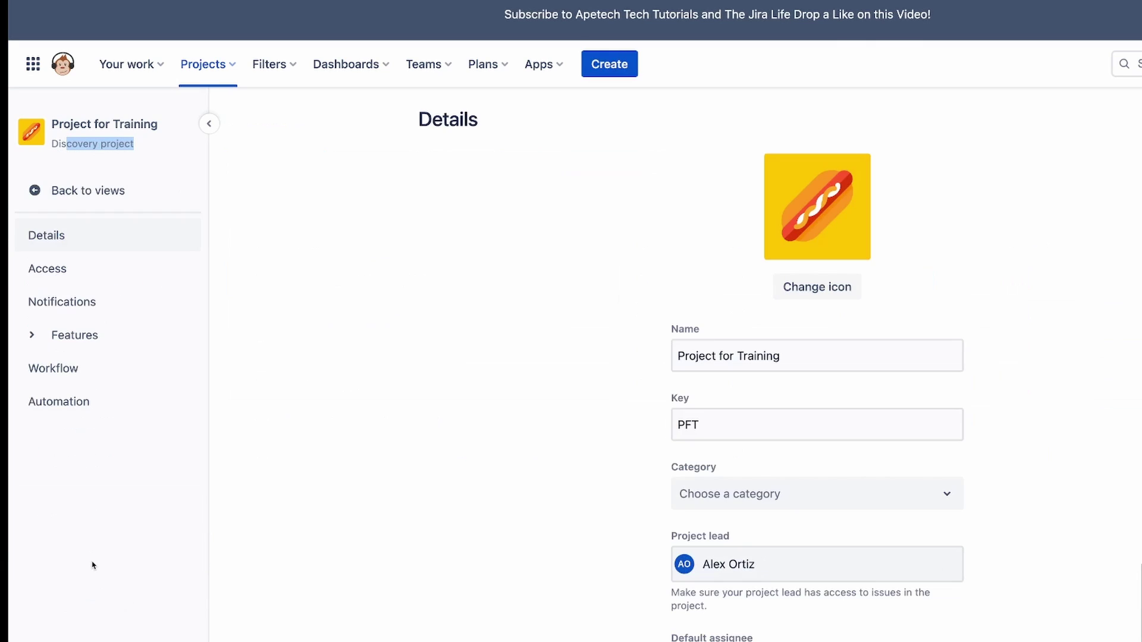
{"action": "left_click", "coordinate": [30, 336]}
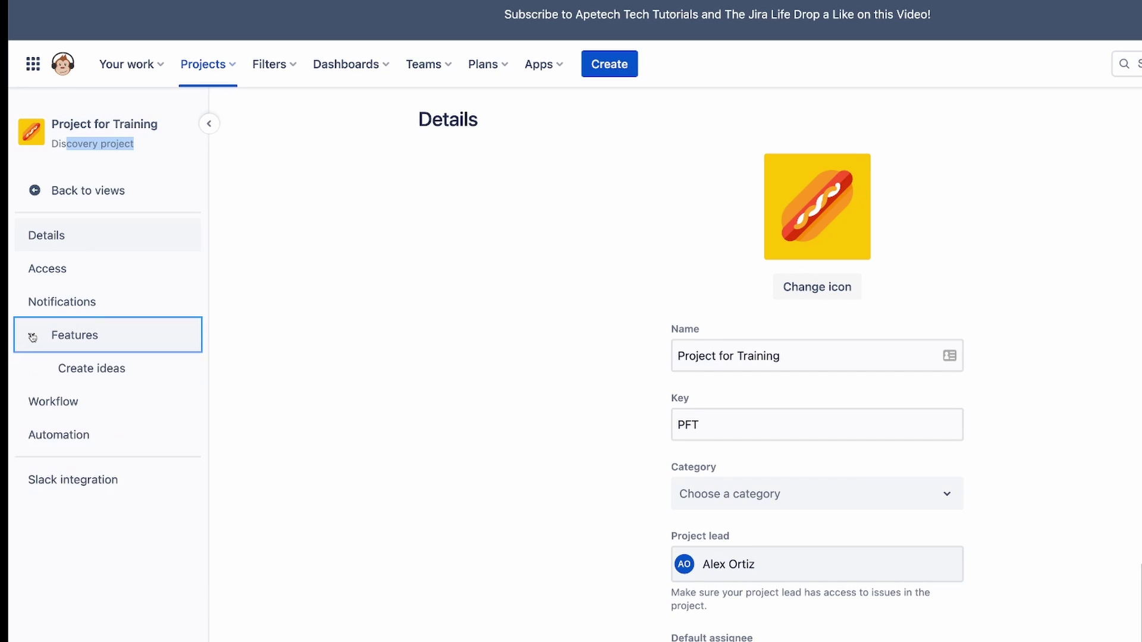
{"action": "left_click", "coordinate": [83, 375]}
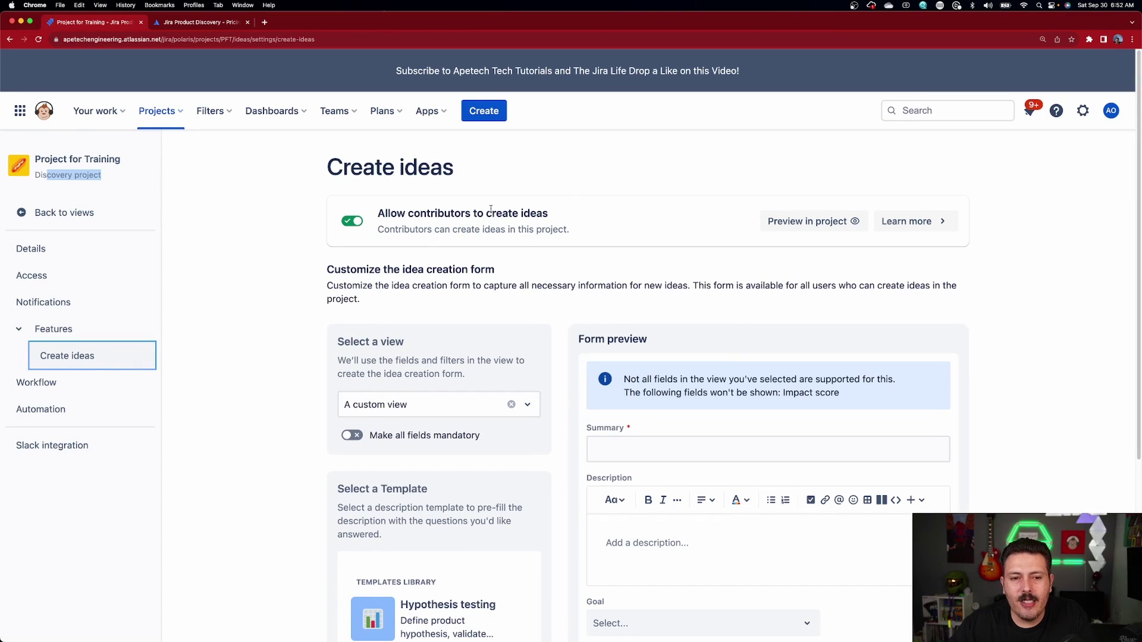
{"action": "left_click", "coordinate": [353, 221]}
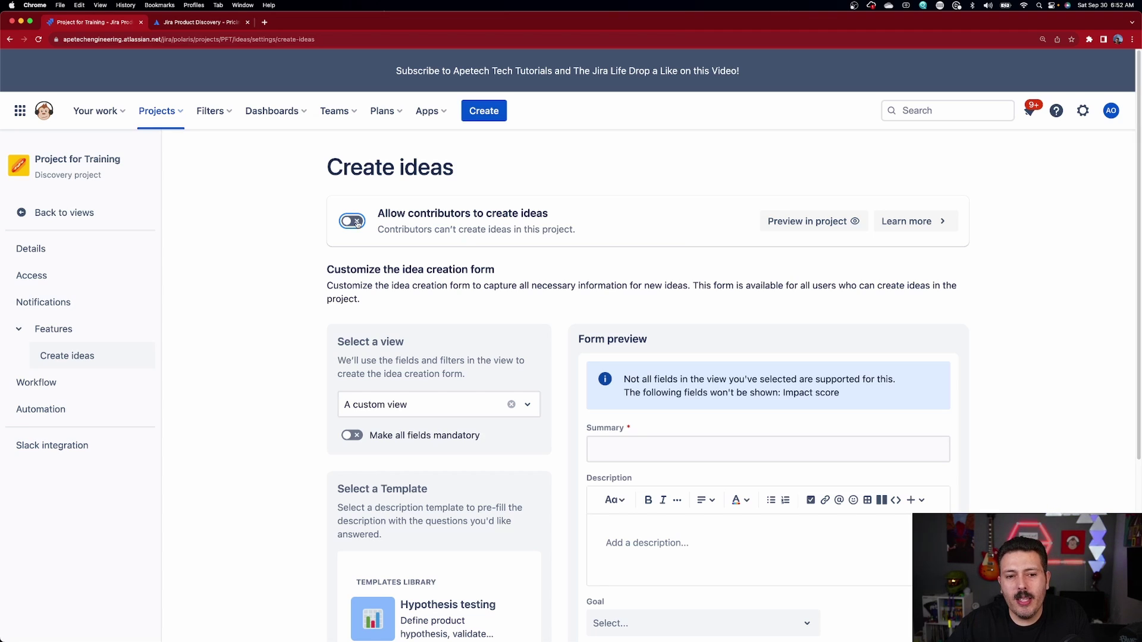
{"action": "left_click", "coordinate": [348, 225]}
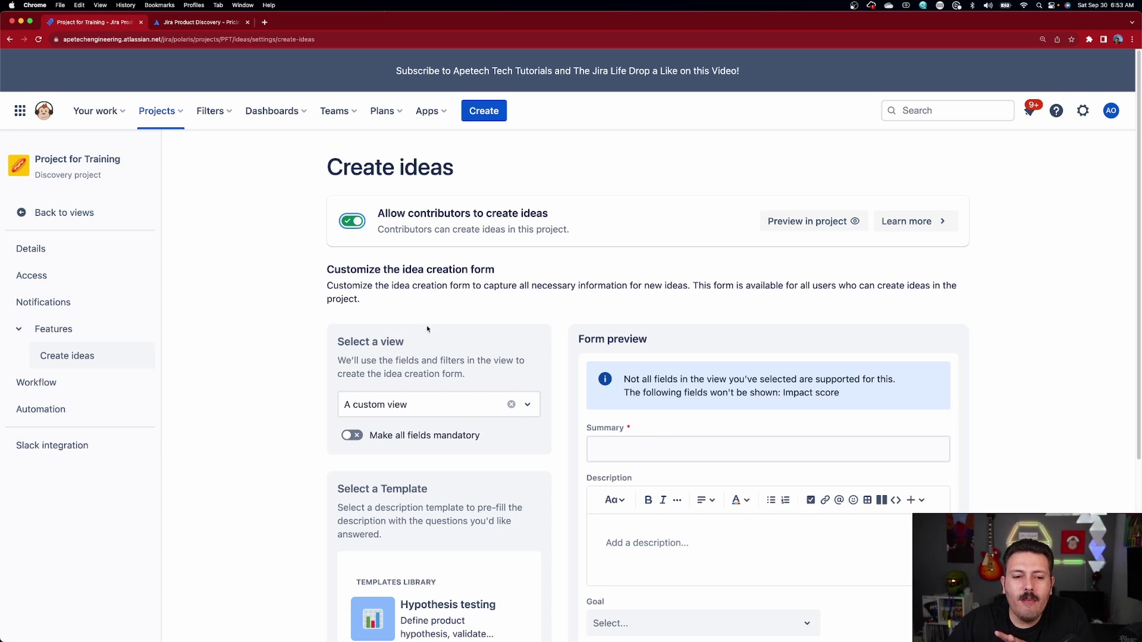
{"action": "scroll", "coordinate": [497, 439], "scroll_direction": "down", "scroll_amount": 5}
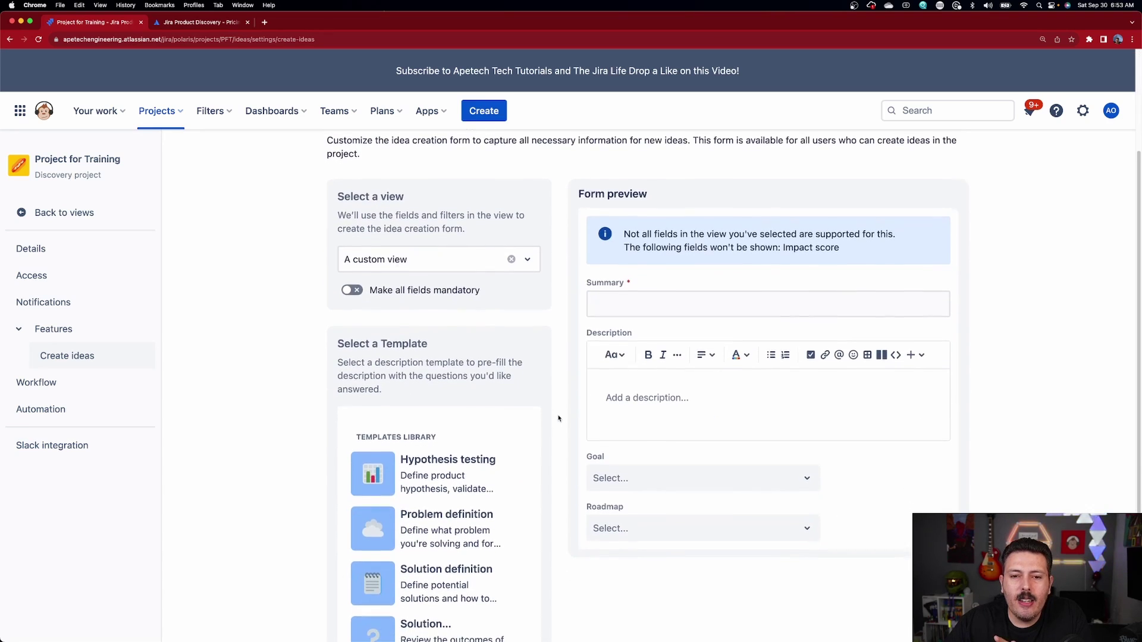
{"action": "left_click", "coordinate": [445, 264]}
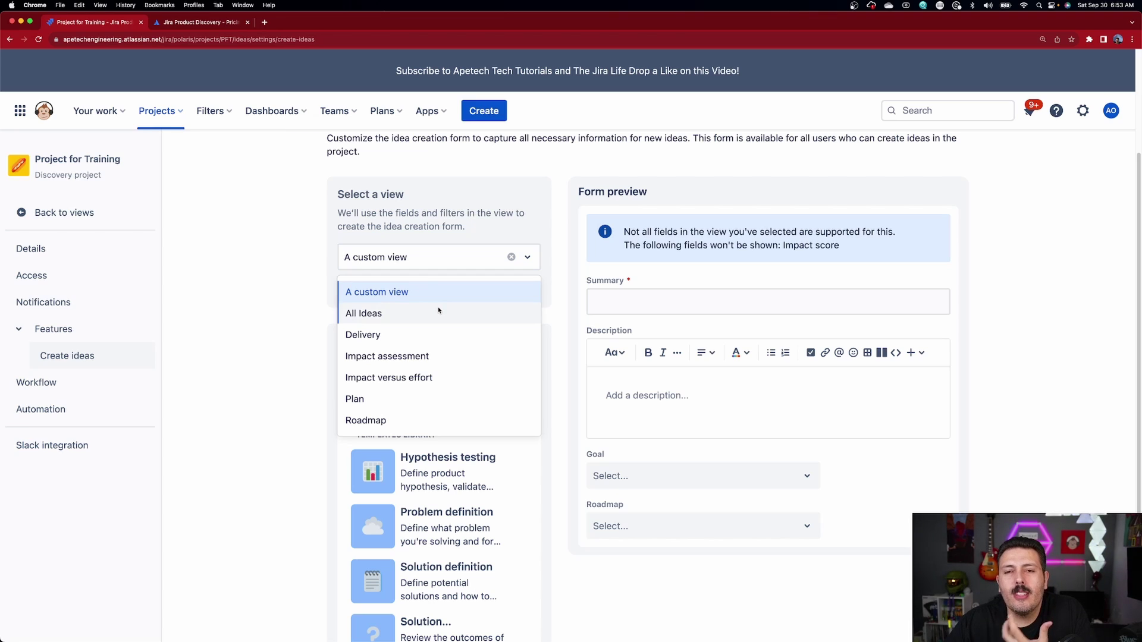
{"action": "left_click", "coordinate": [440, 261]}
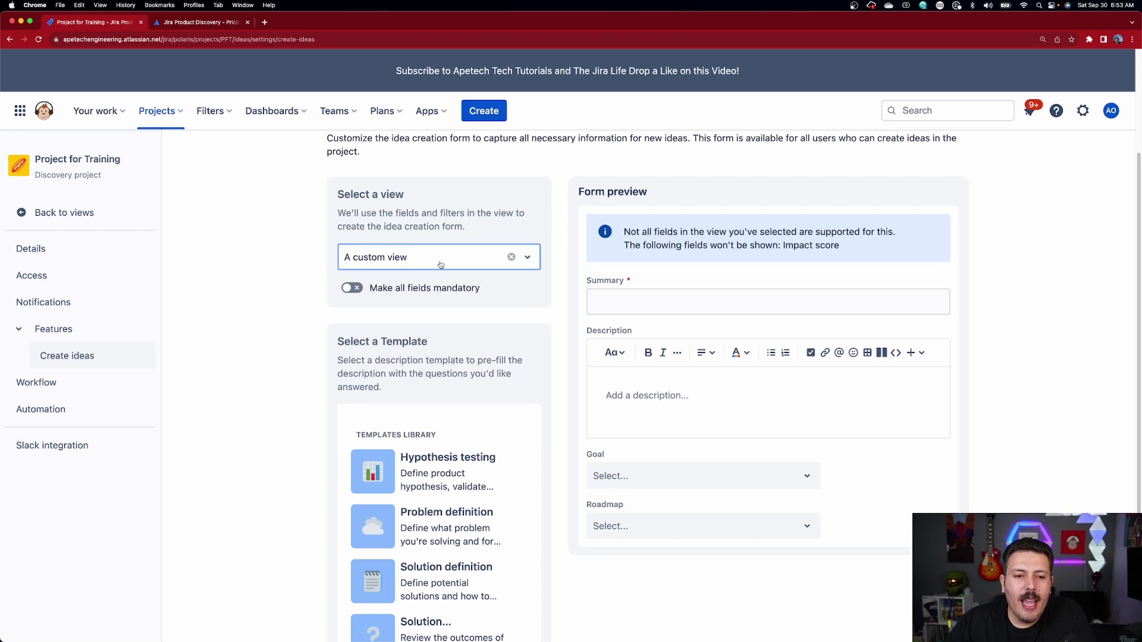
{"action": "left_click", "coordinate": [733, 295]}
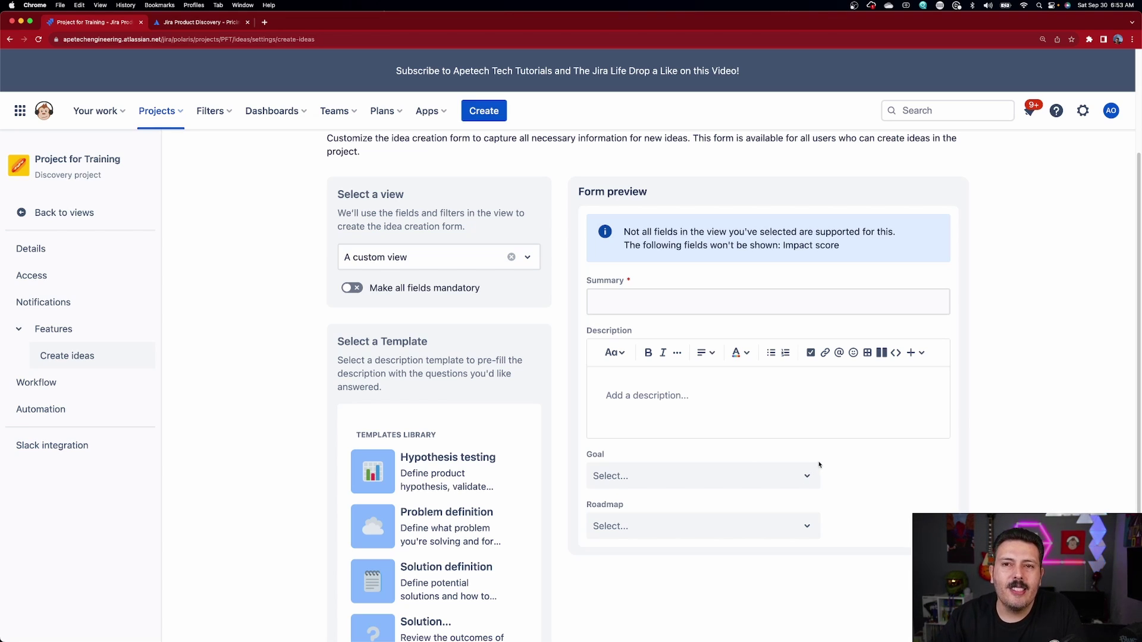
{"action": "scroll", "coordinate": [933, 506], "scroll_direction": "up", "scroll_amount": 3}
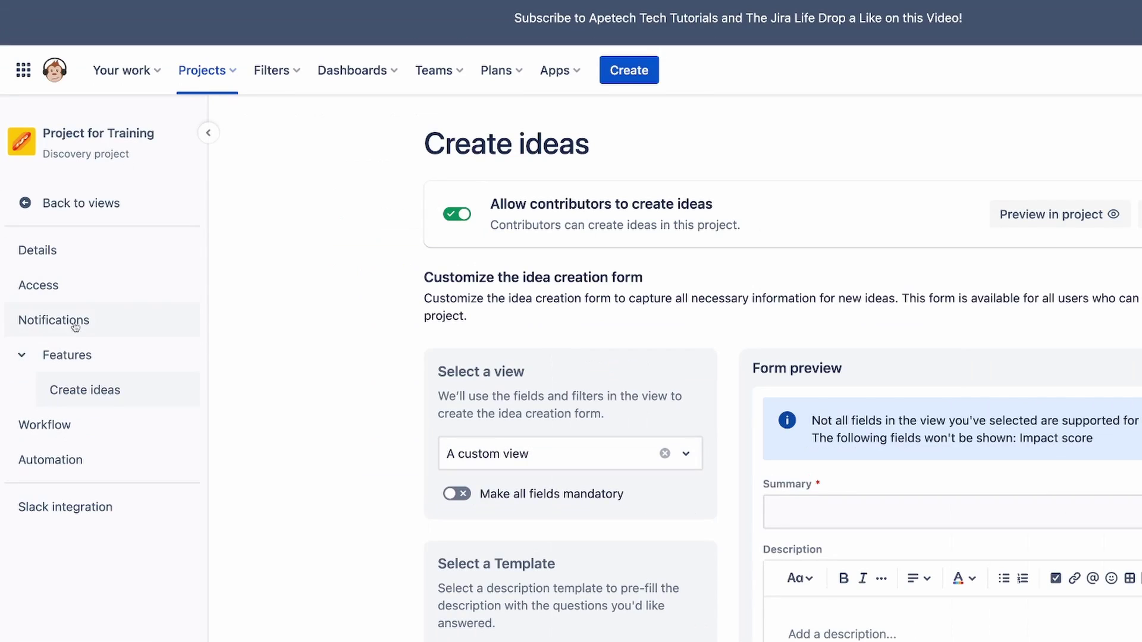
Step: Show the project's Access settings listing creators, contributors and the administrator
{"action": "left_click", "coordinate": [59, 290]}
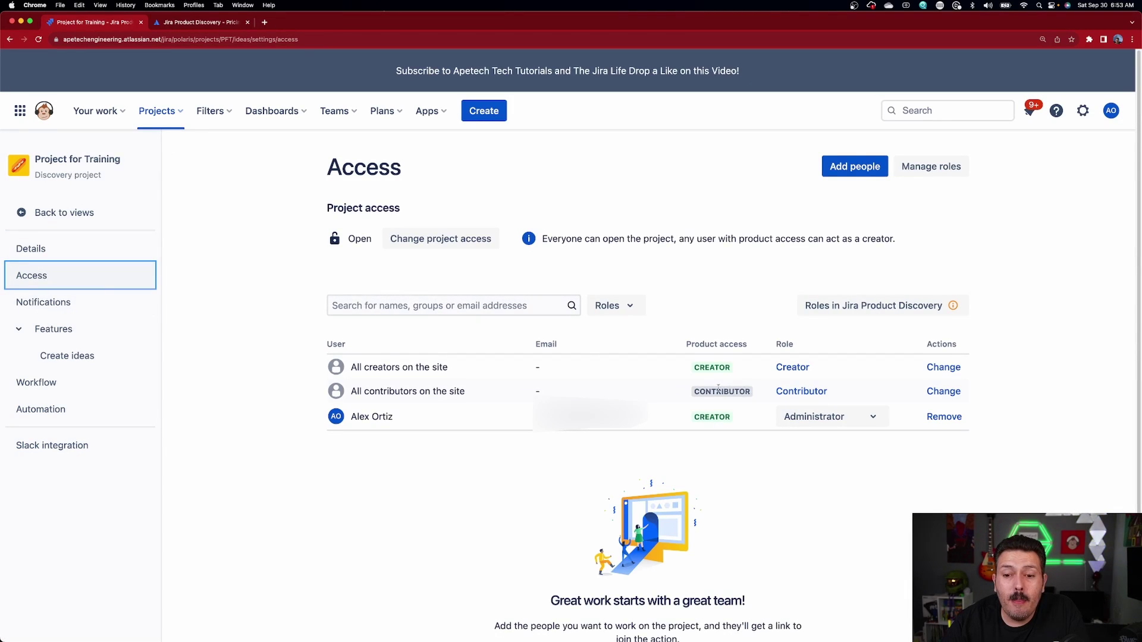
{"action": "mouse_move", "coordinate": [731, 393]}
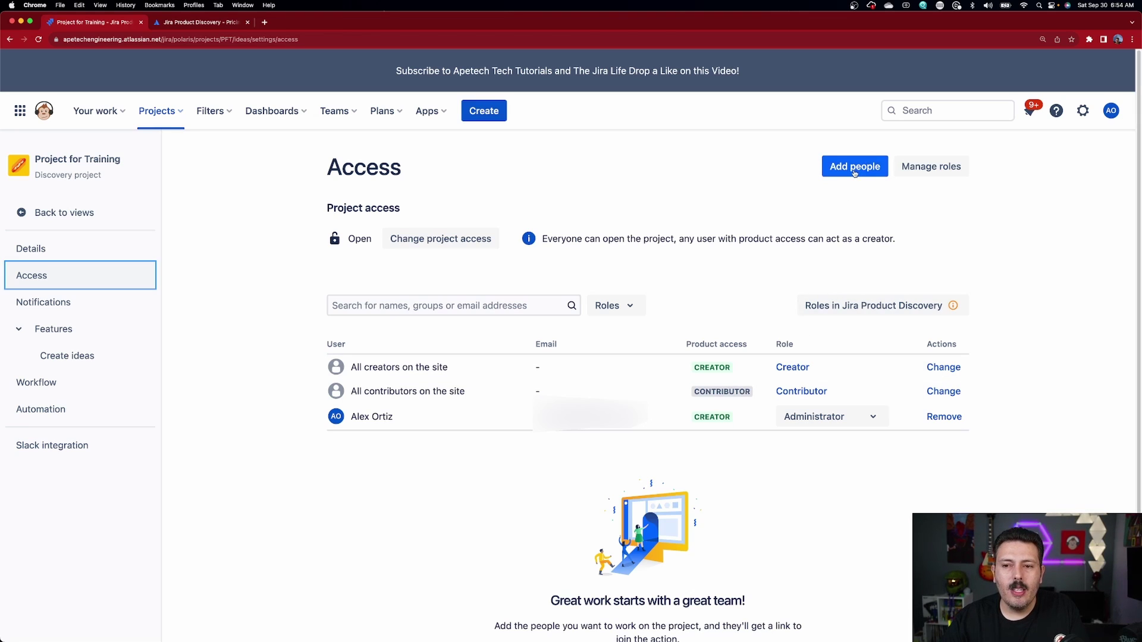
Step: Add an external user by e-mail address to the project with the Contributor role
{"action": "left_click", "coordinate": [850, 167]}
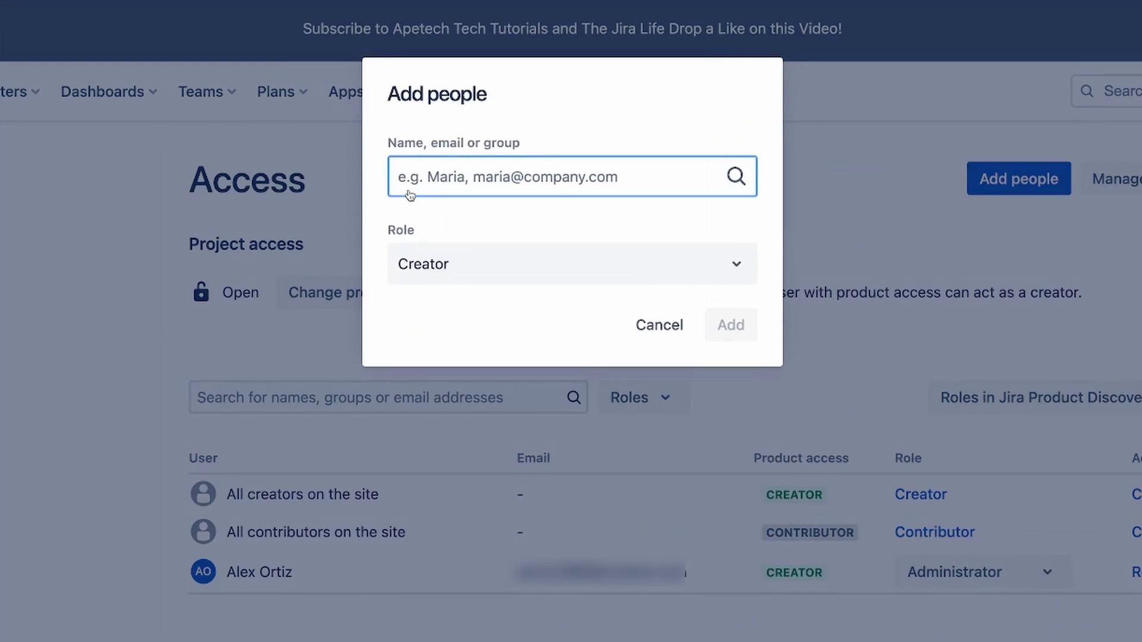
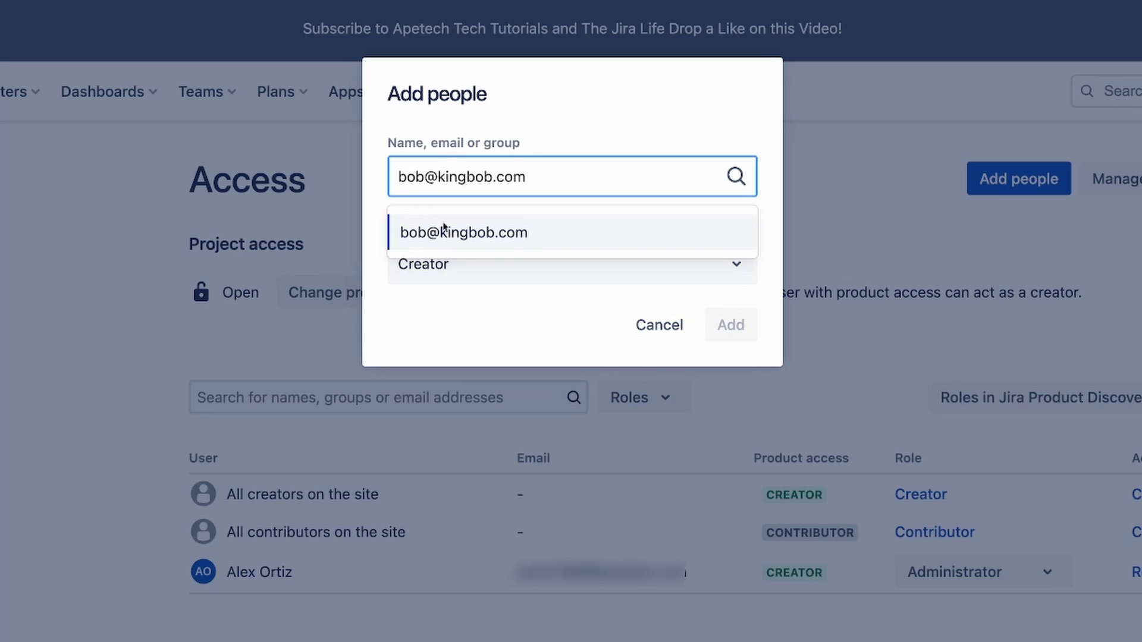
{"action": "left_click", "coordinate": [443, 231]}
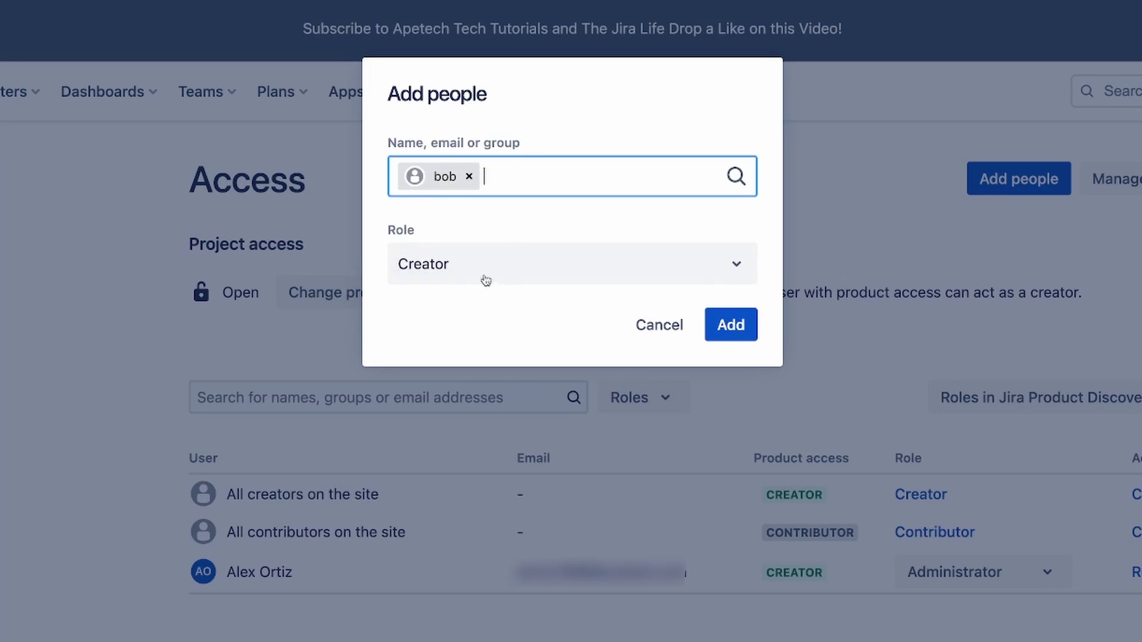
{"action": "left_click", "coordinate": [454, 272]}
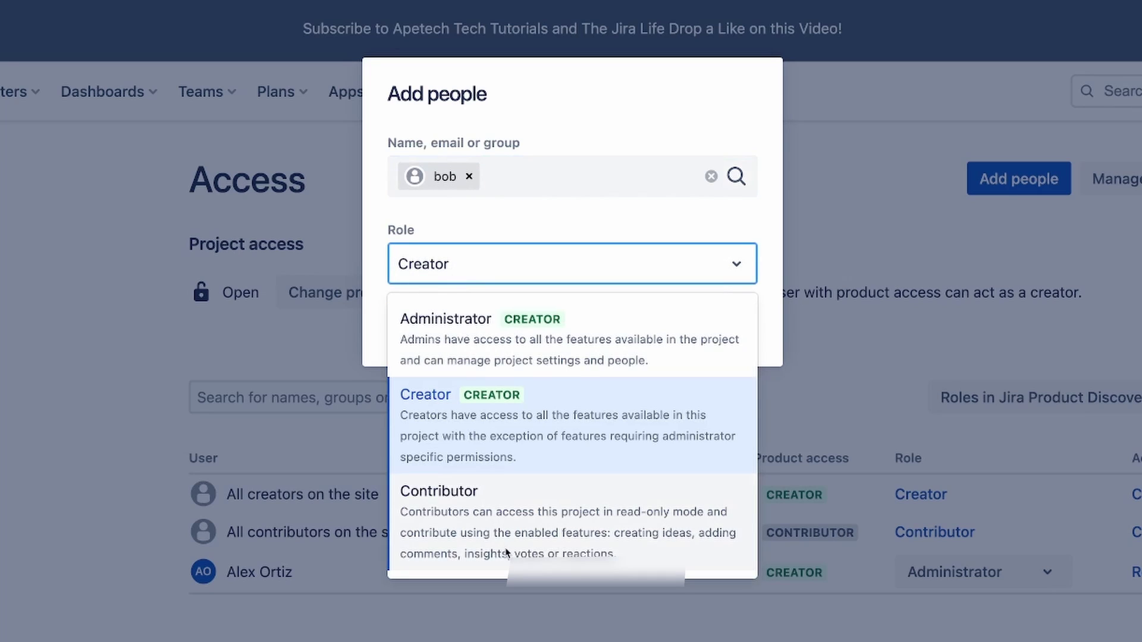
{"action": "left_click", "coordinate": [518, 534]}
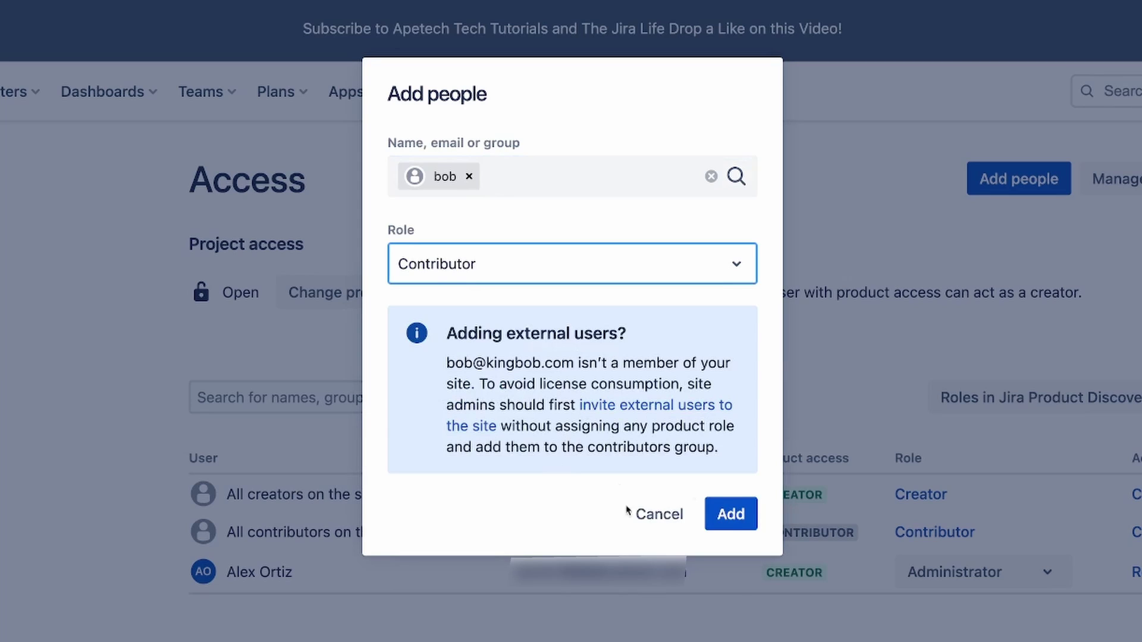
{"action": "left_click", "coordinate": [744, 508]}
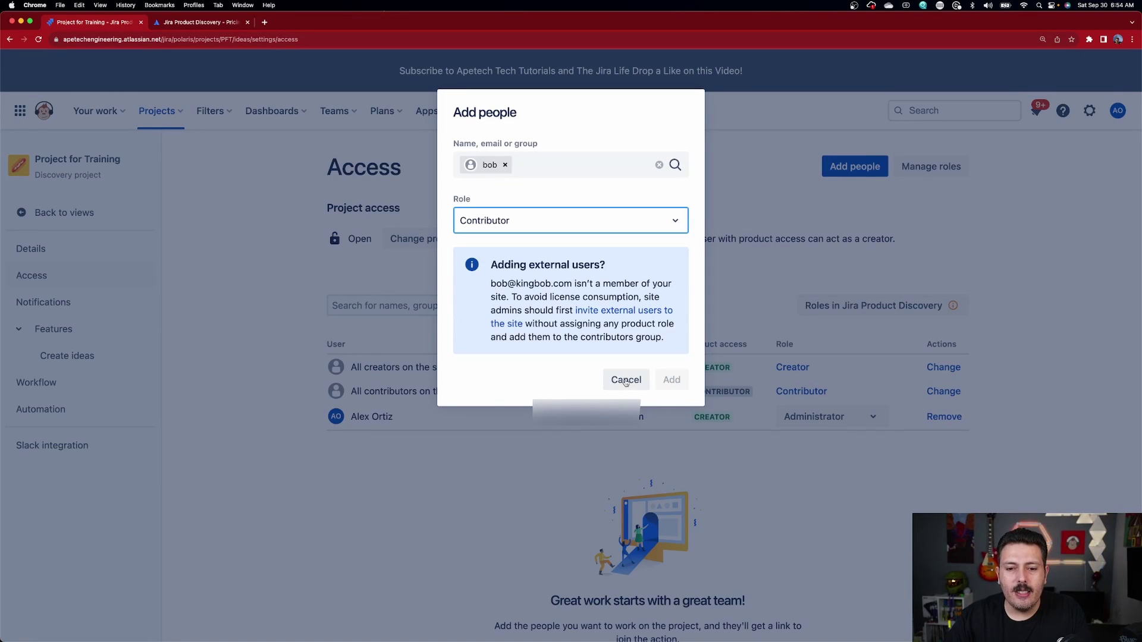